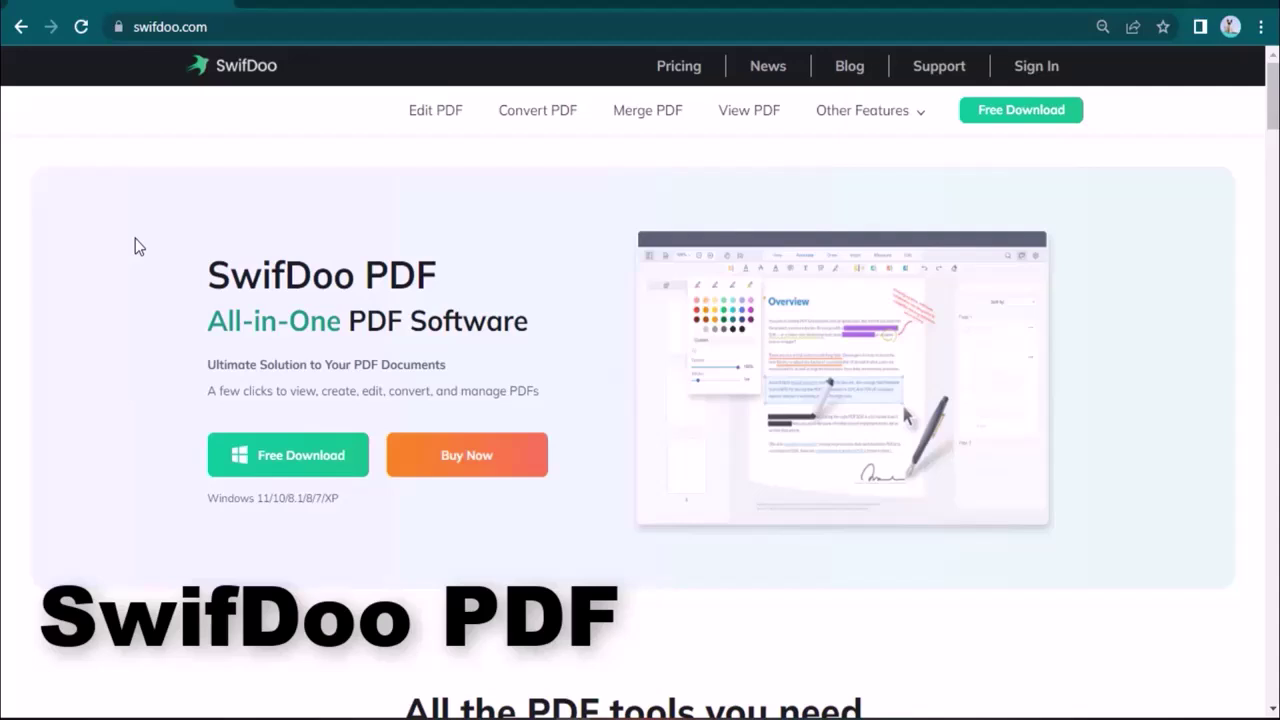
Step: Look through the SwifDoo PDF homepage's tool overview, viewing the Edit, Convert, View, Compress, Merge and E-sign descriptions
{"action": "left_click_drag", "start_coordinate": [211, 290], "coordinate": [242, 309]}
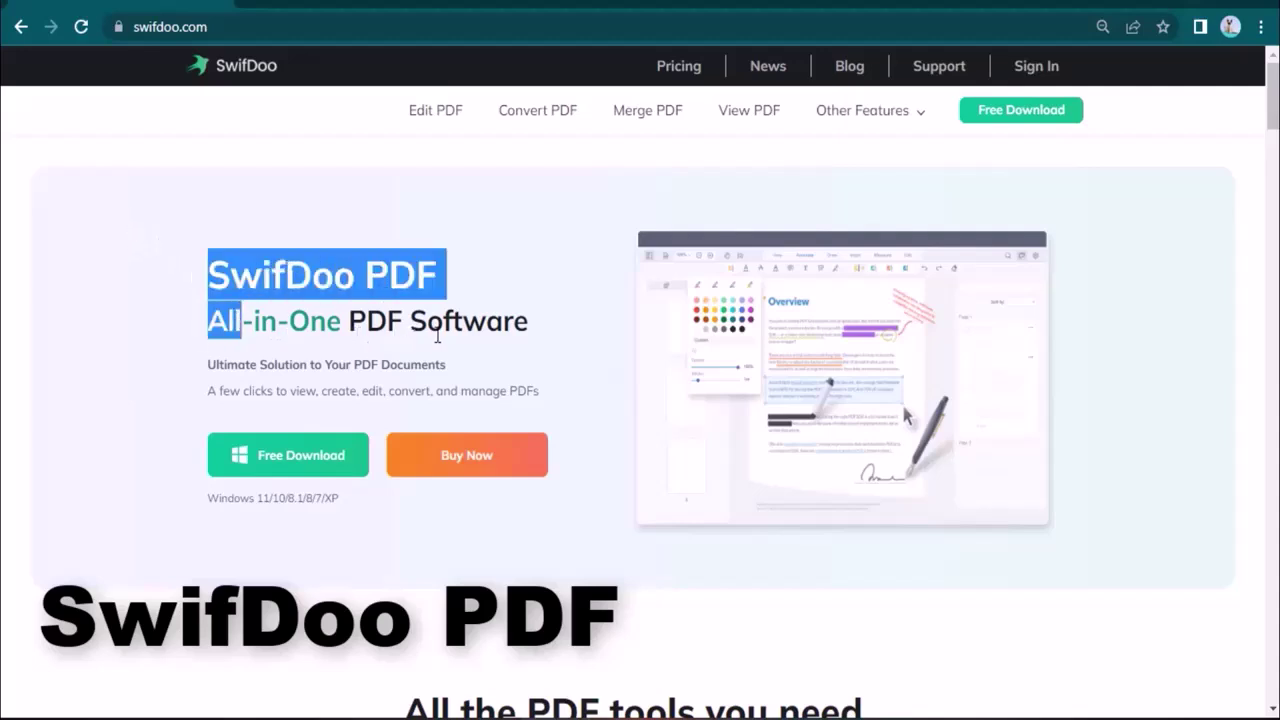
{"action": "scroll", "coordinate": [252, 358], "scroll_direction": "down", "scroll_amount": 2}
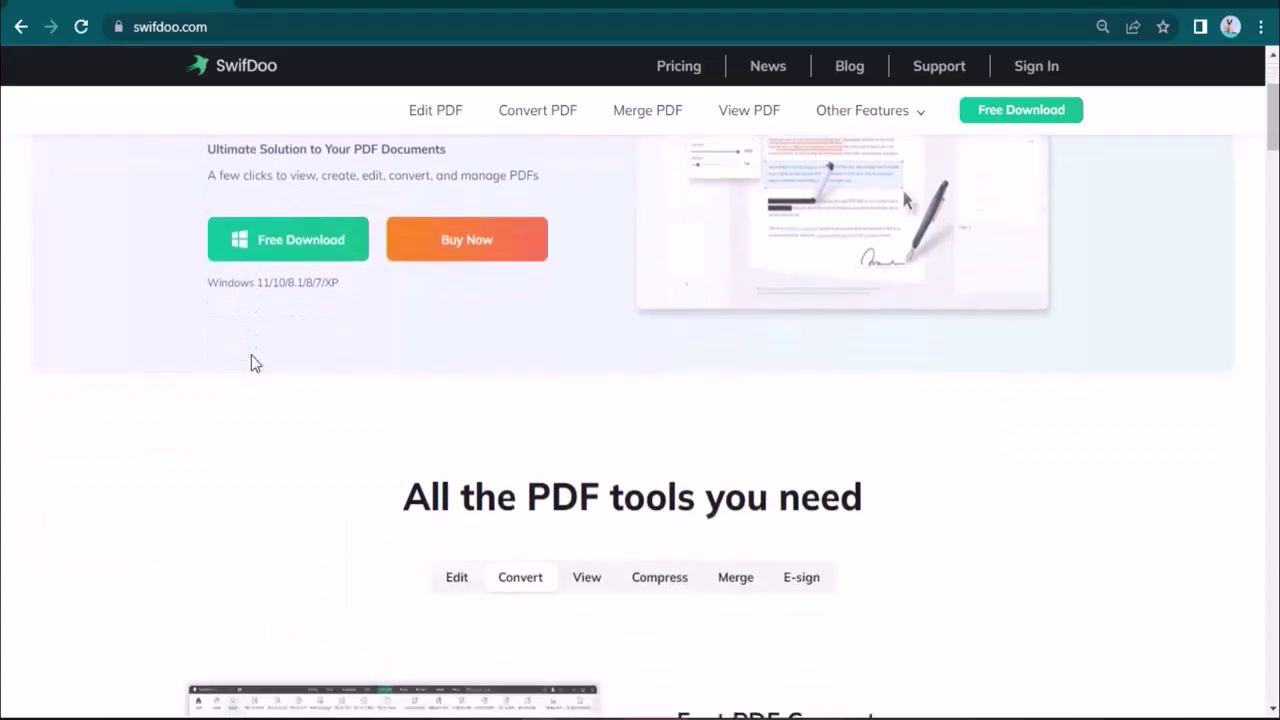
{"action": "scroll", "coordinate": [251, 355], "scroll_direction": "down", "scroll_amount": 2}
{"action": "left_click", "coordinate": [459, 392]}
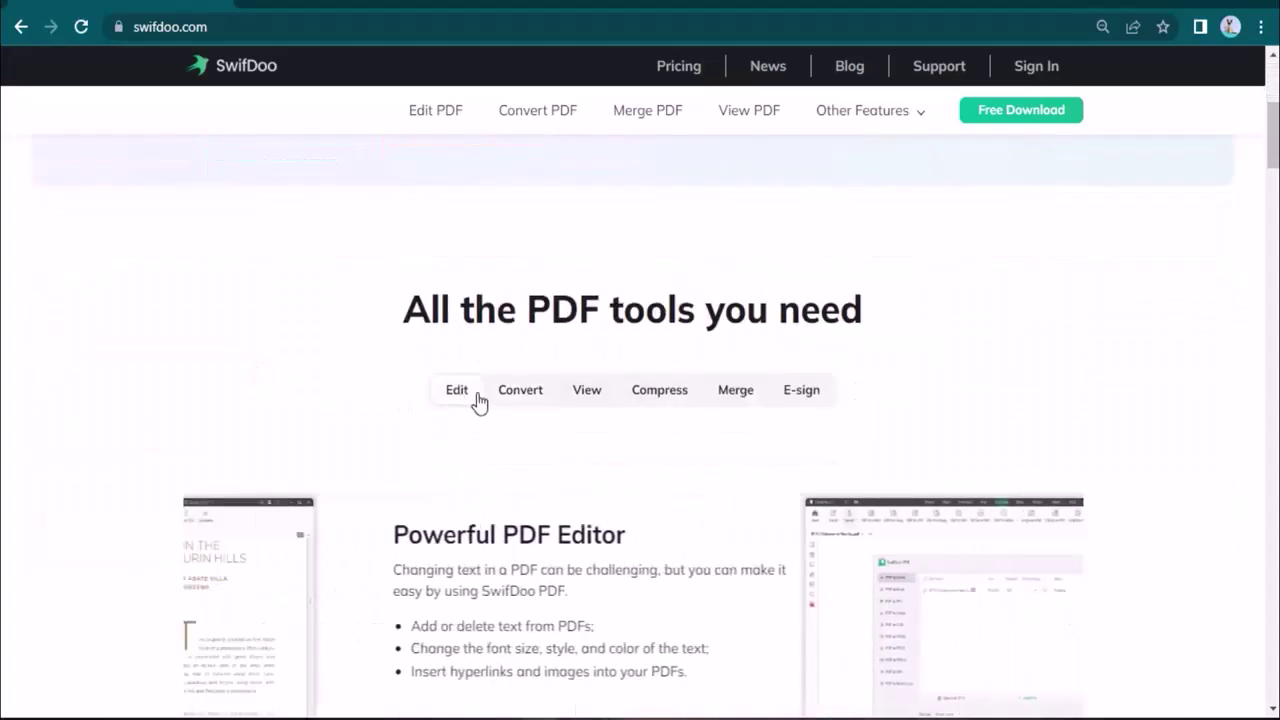
{"action": "scroll", "coordinate": [505, 372], "scroll_direction": "down", "scroll_amount": 1}
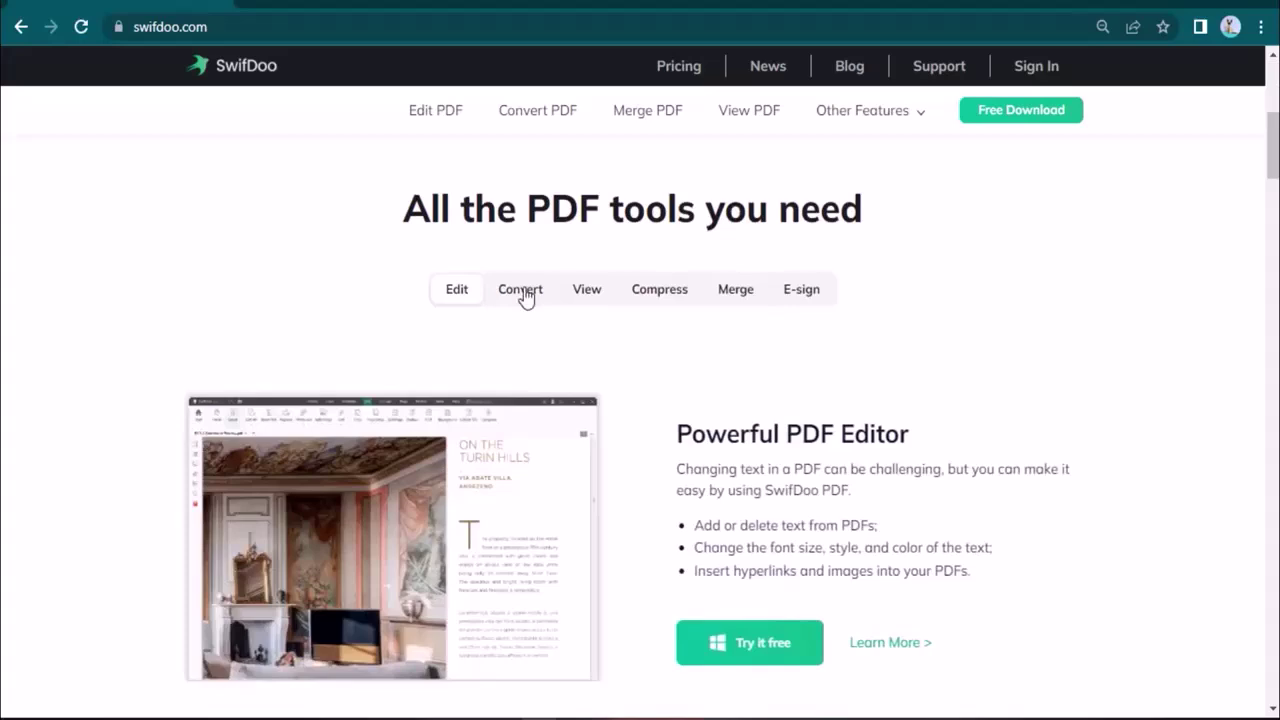
{"action": "left_click", "coordinate": [526, 294]}
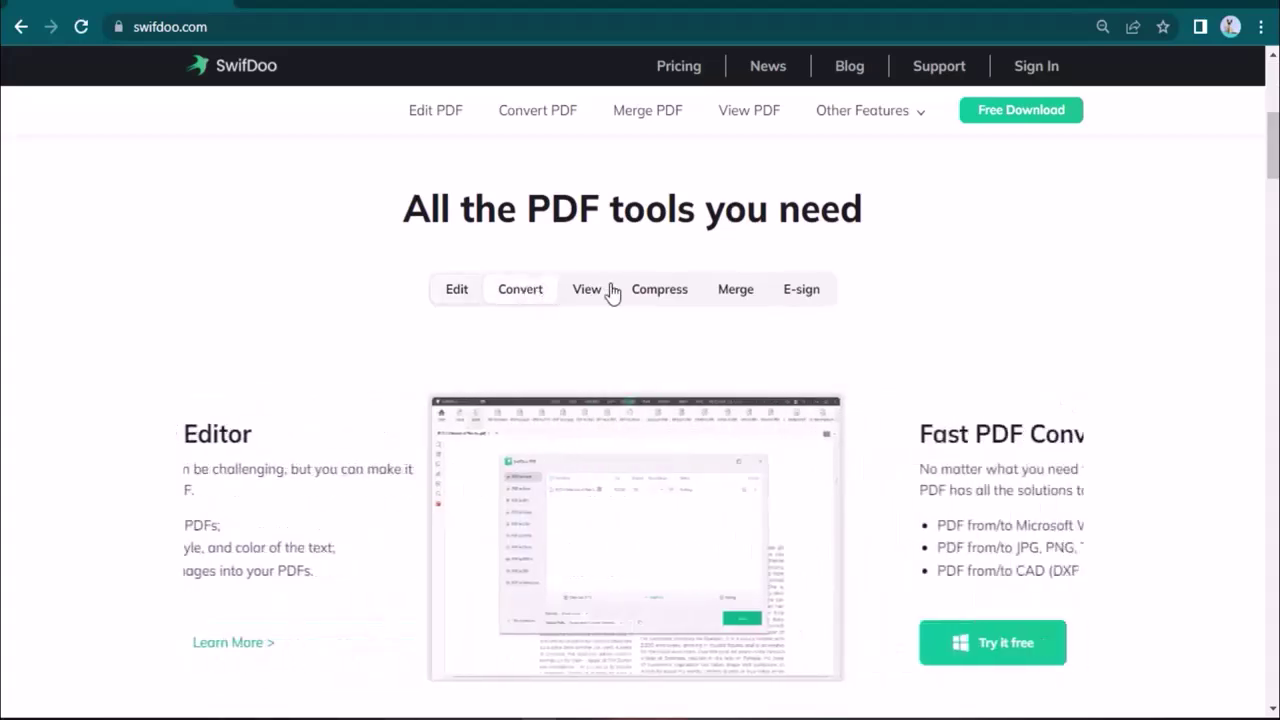
{"action": "left_click", "coordinate": [587, 294]}
{"action": "left_click", "coordinate": [651, 297]}
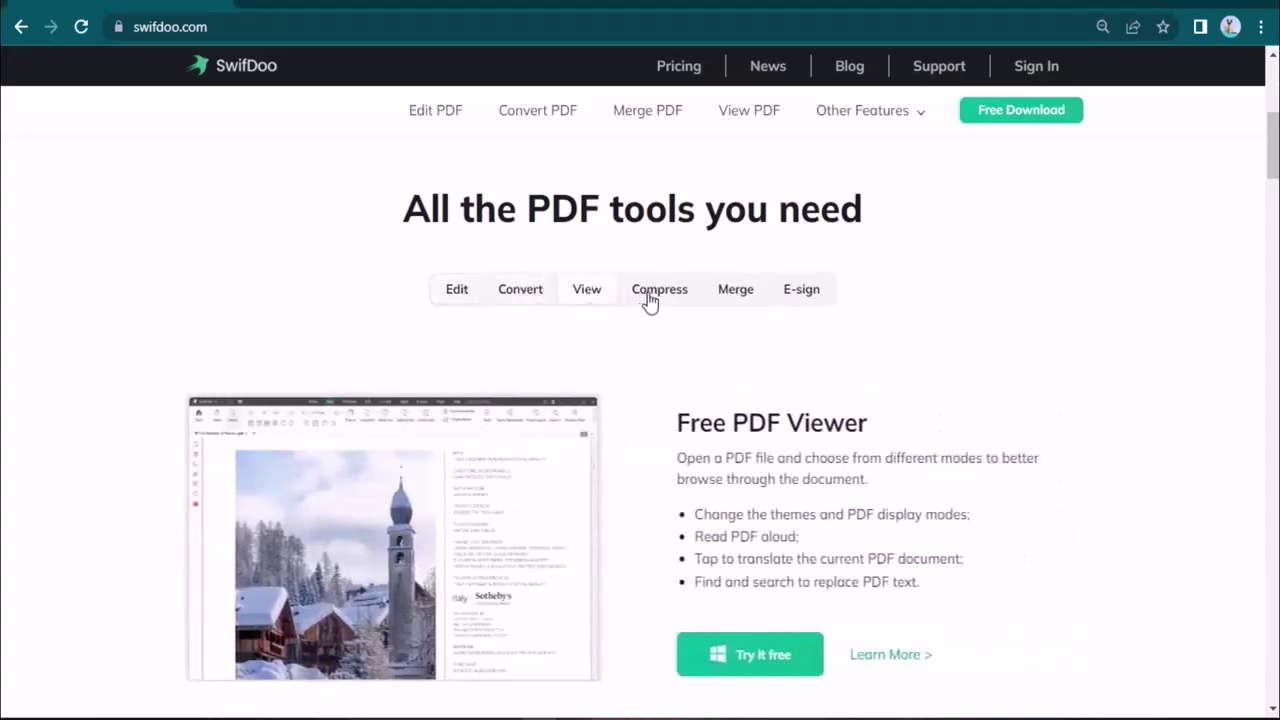
{"action": "left_click", "coordinate": [724, 290]}
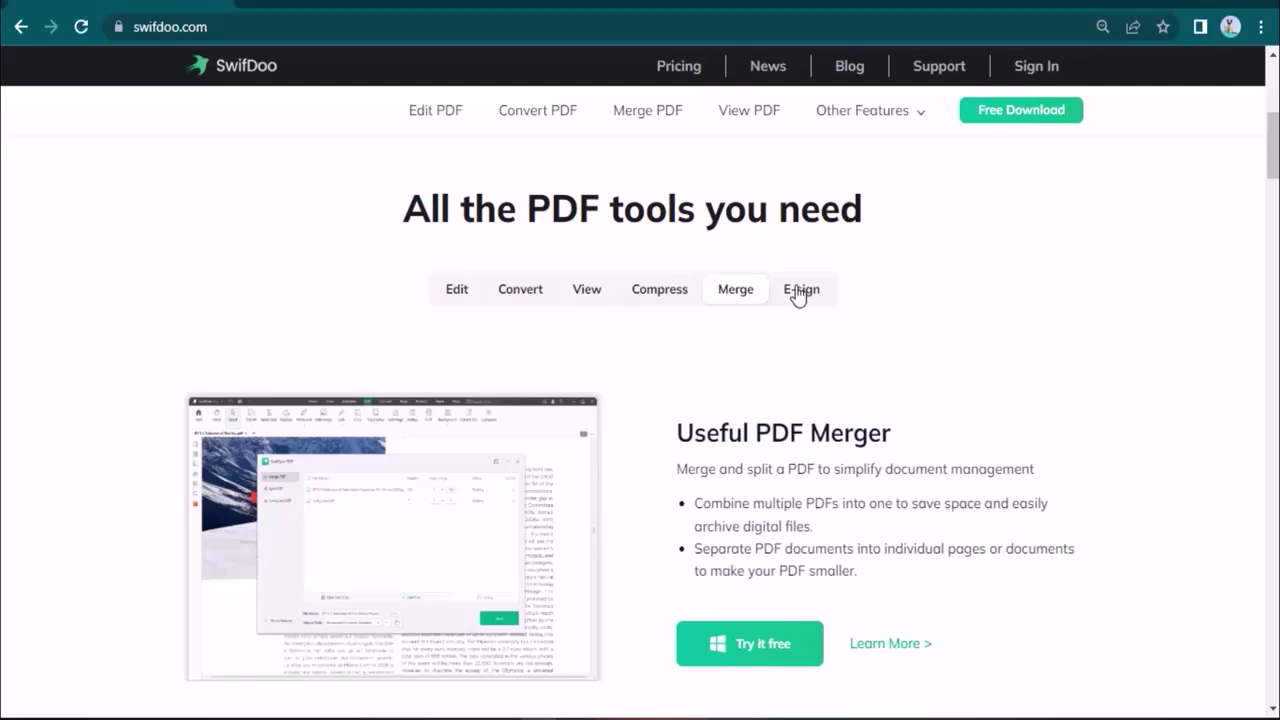
{"action": "left_click", "coordinate": [799, 291]}
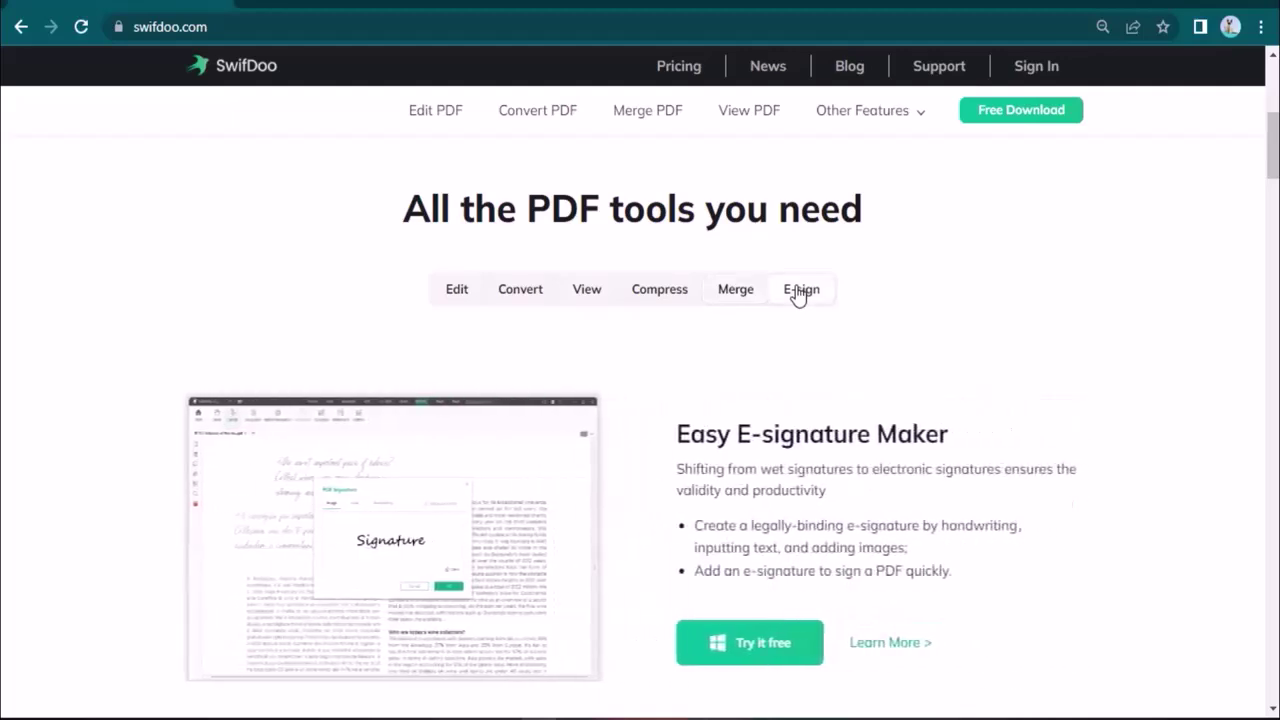
Step: Review the remaining feature and awards sections of the homepage and start the free Windows download
{"action": "scroll", "coordinate": [503, 404], "scroll_direction": "down", "scroll_amount": 10}
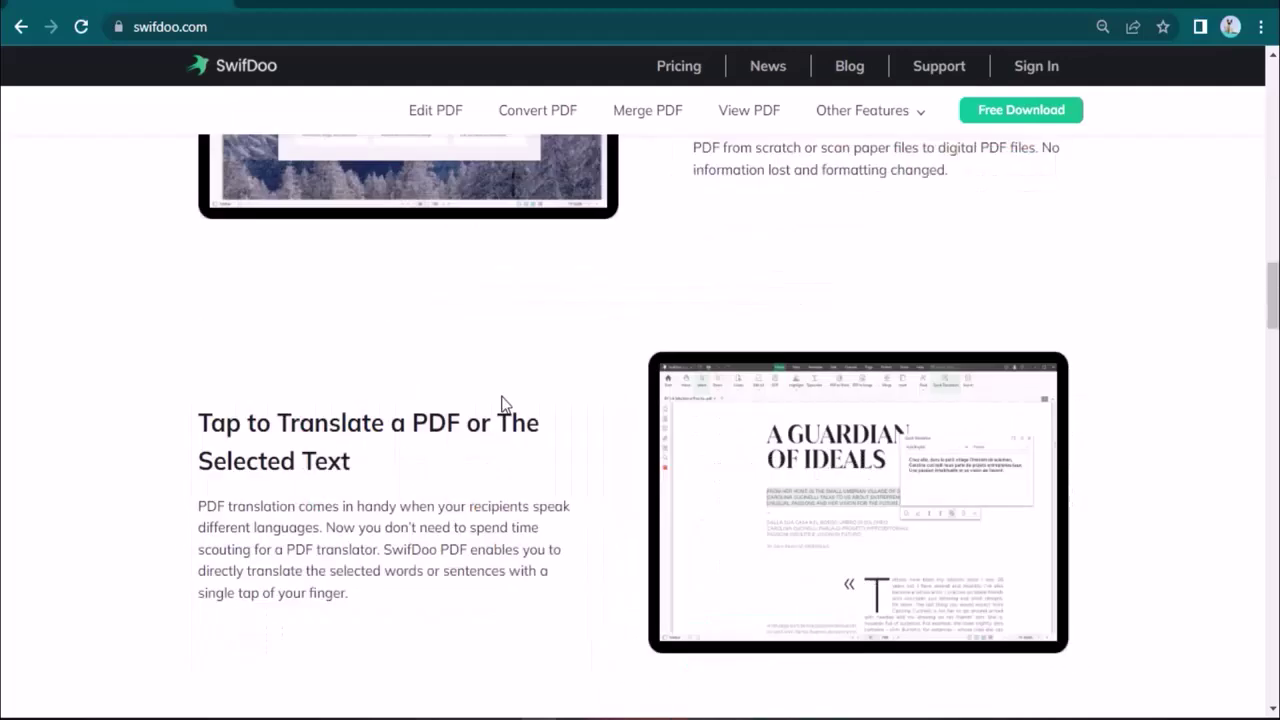
{"action": "scroll", "coordinate": [503, 404], "scroll_direction": "down", "scroll_amount": 10}
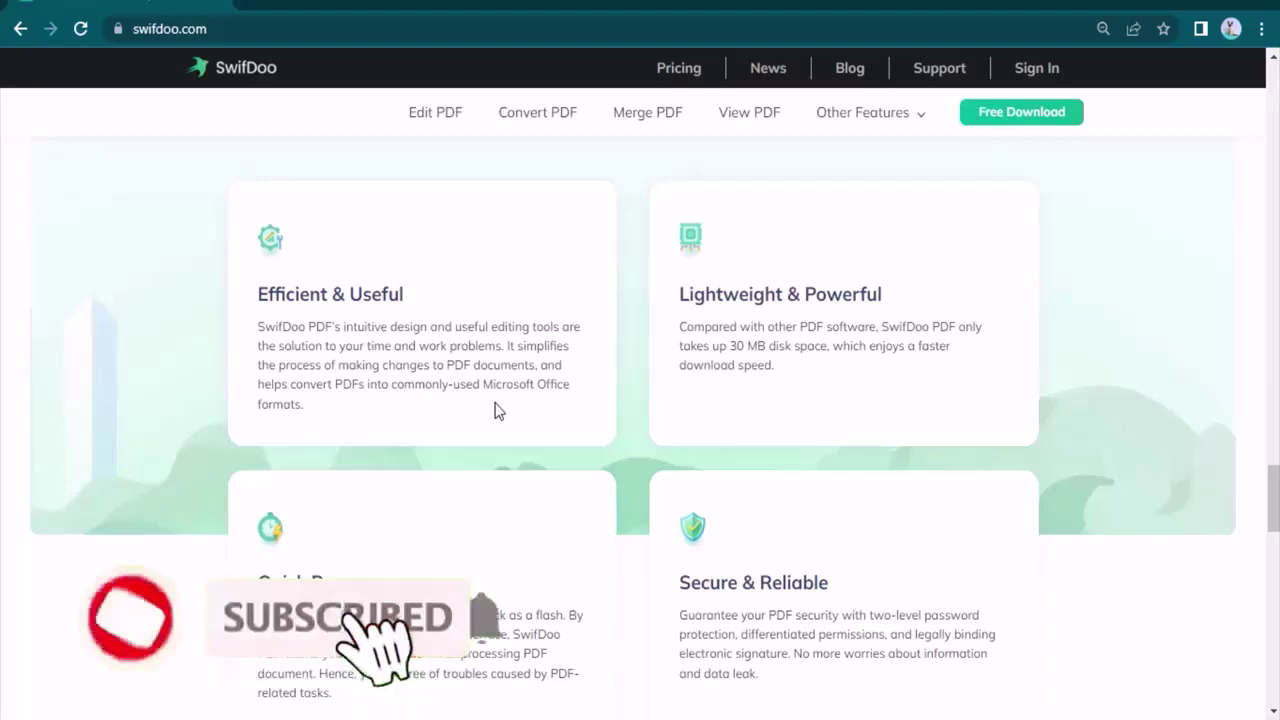
{"action": "scroll", "coordinate": [497, 410], "scroll_direction": "down", "scroll_amount": 6}
{"action": "scroll", "coordinate": [494, 414], "scroll_direction": "up", "scroll_amount": 1}
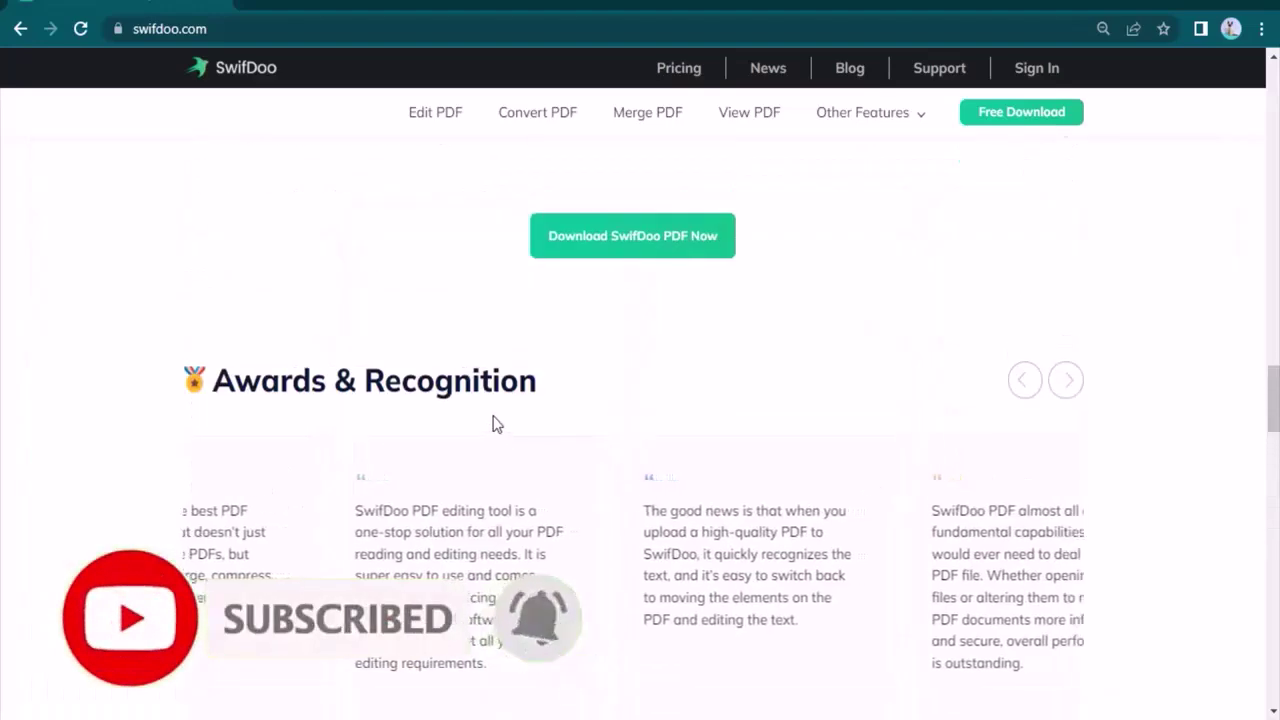
{"action": "scroll", "coordinate": [497, 420], "scroll_direction": "up", "scroll_amount": 12}
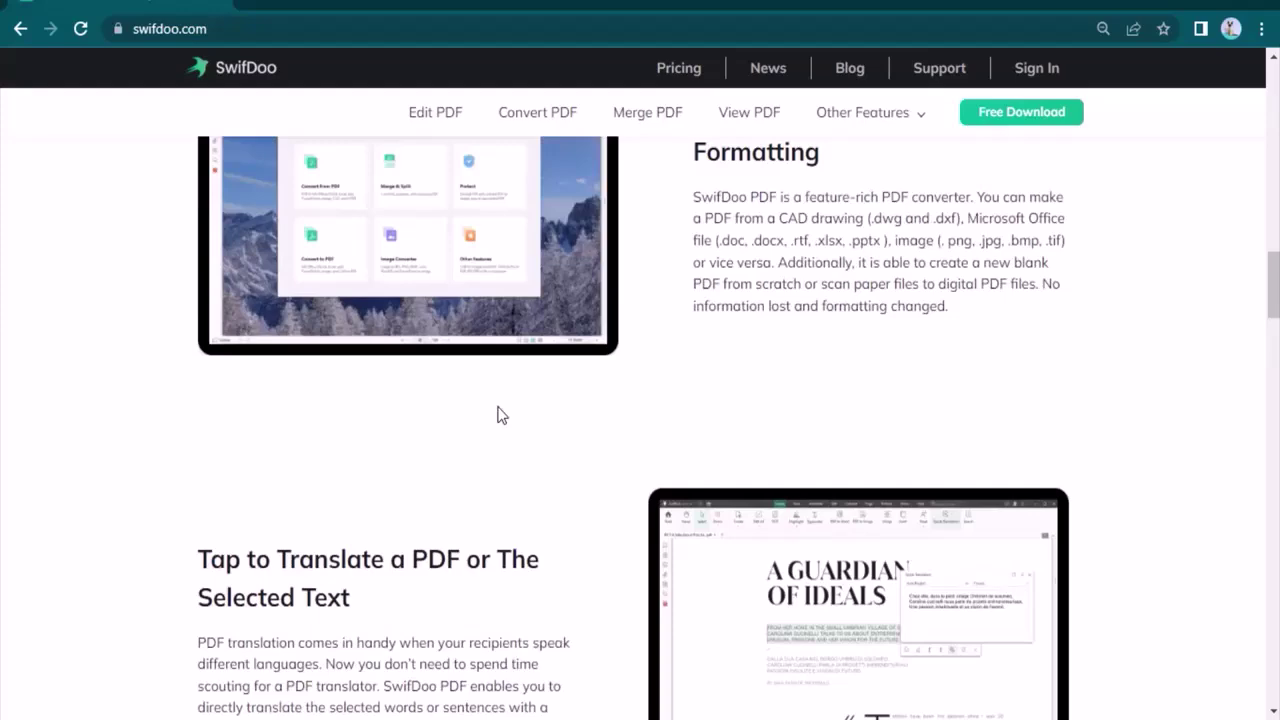
{"action": "scroll", "coordinate": [502, 415], "scroll_direction": "up", "scroll_amount": 10}
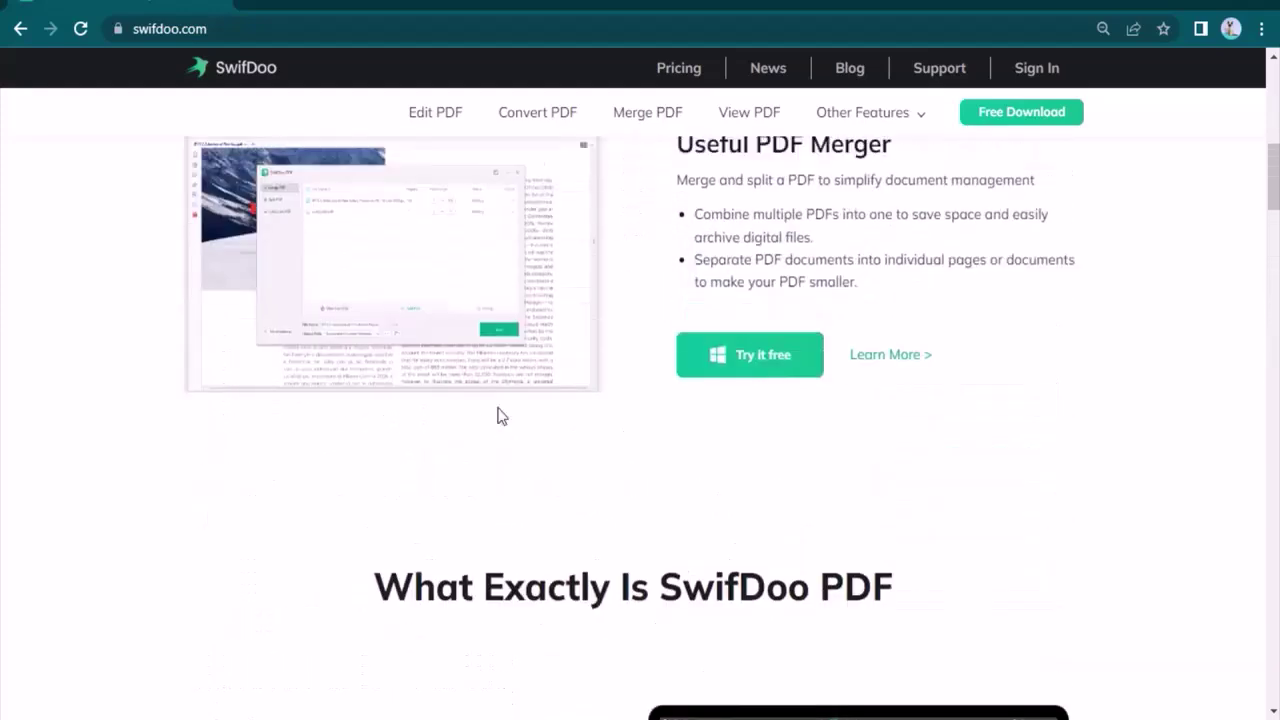
{"action": "scroll", "coordinate": [501, 416], "scroll_direction": "up", "scroll_amount": 8}
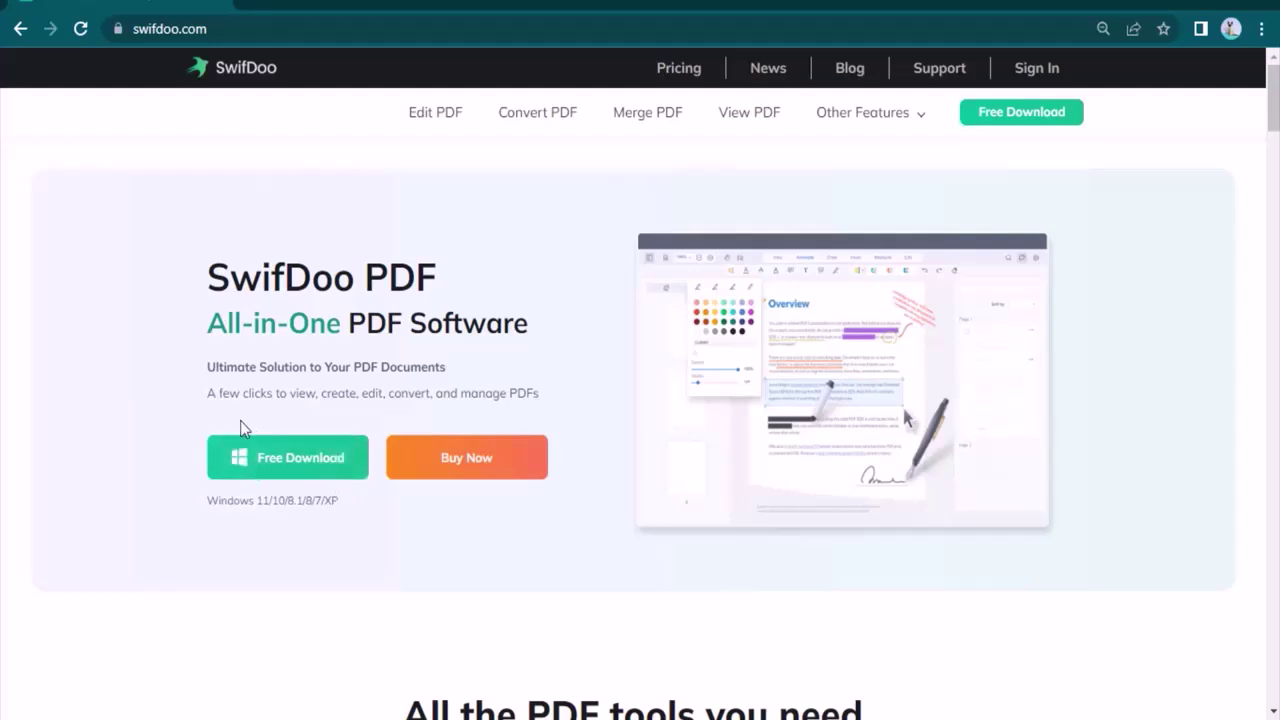
{"action": "left_click", "coordinate": [224, 463]}
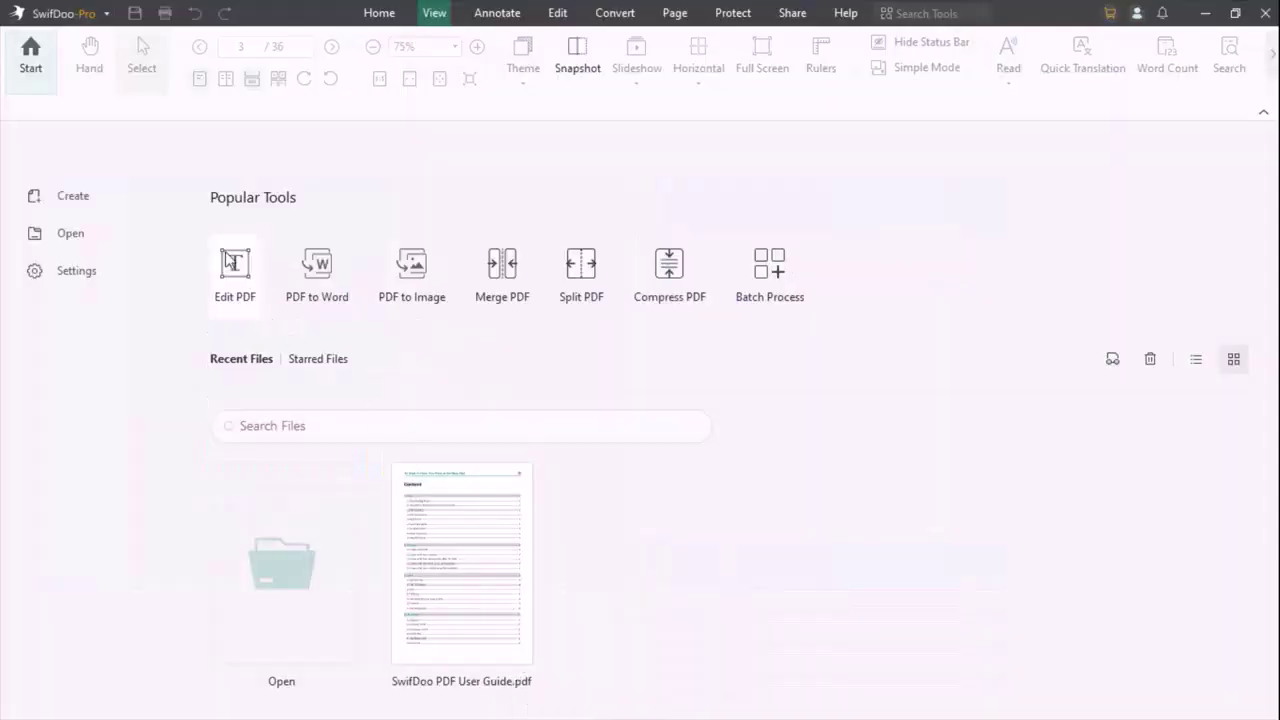
Step: Switch to SwifDoo PDF, show the annotation tools and open the recent file SwifDoo PDF User Guide.pdf
{"action": "left_click", "coordinate": [509, 15]}
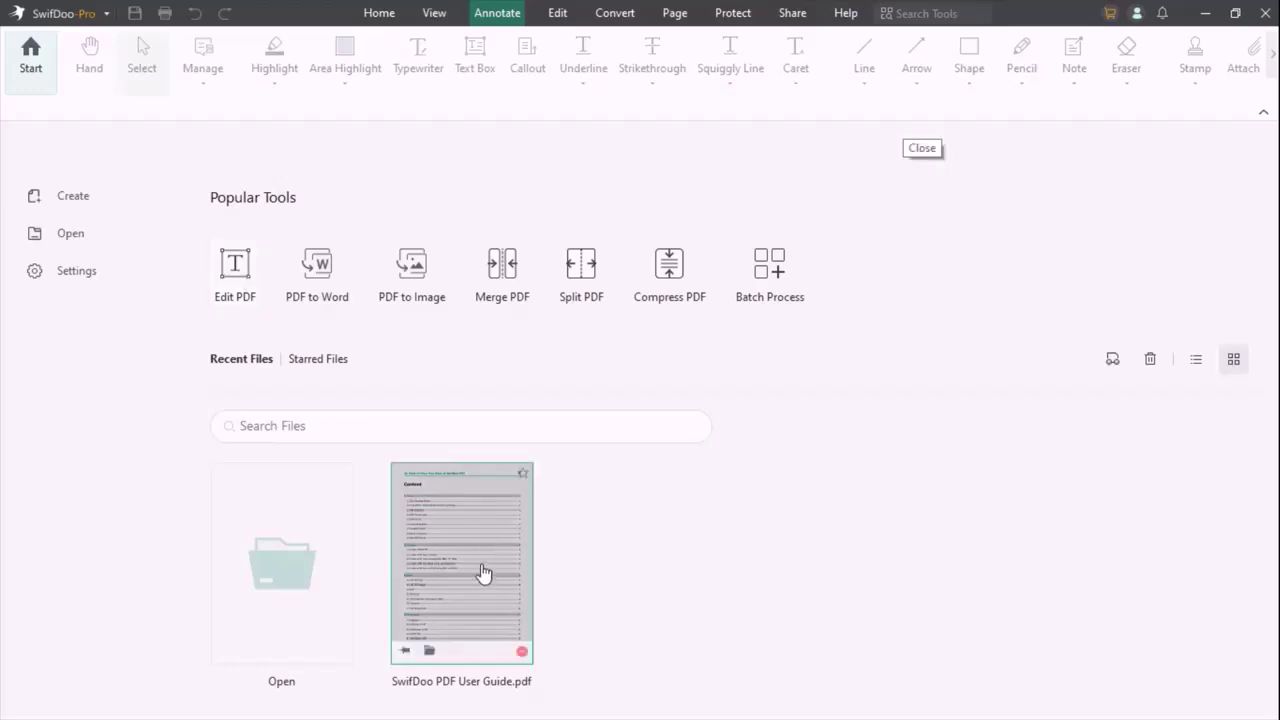
{"action": "left_click", "coordinate": [483, 572]}
{"action": "scroll", "coordinate": [568, 460], "scroll_direction": "down", "scroll_amount": 2}
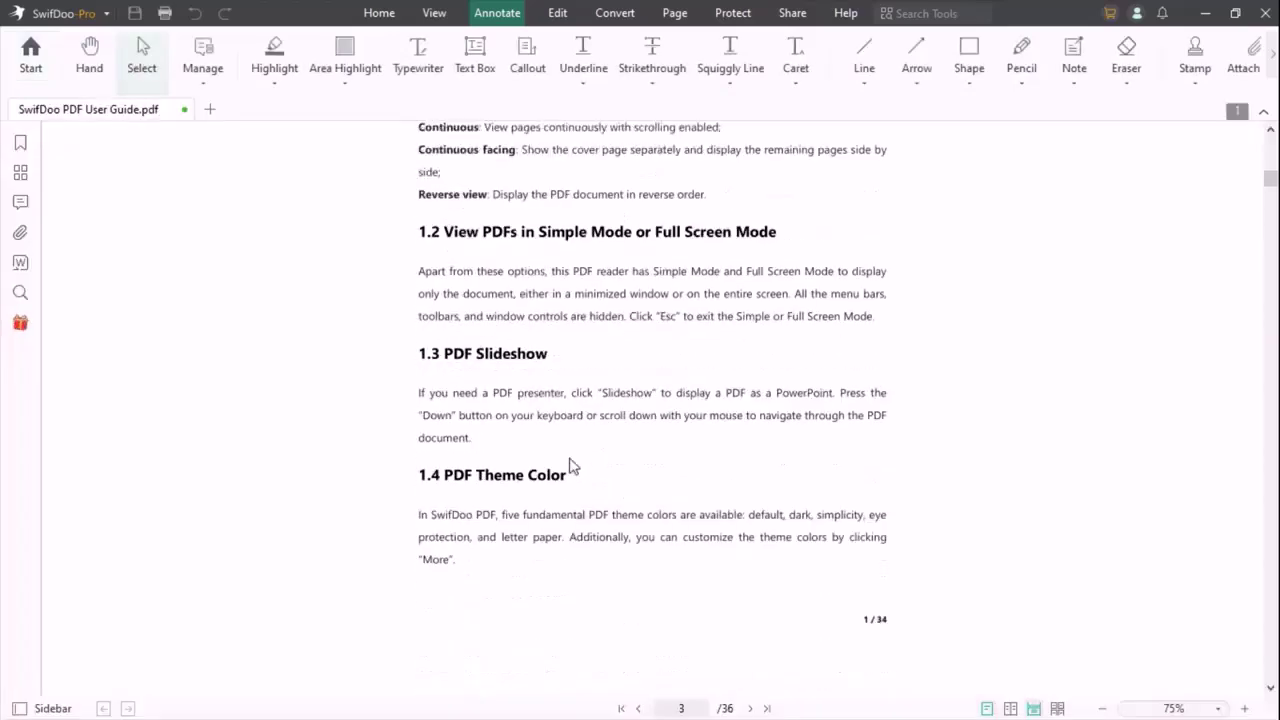
Step: Show the Home tools, try the Hand tool on page 3 and return to the Select tool
{"action": "left_click", "coordinate": [375, 13]}
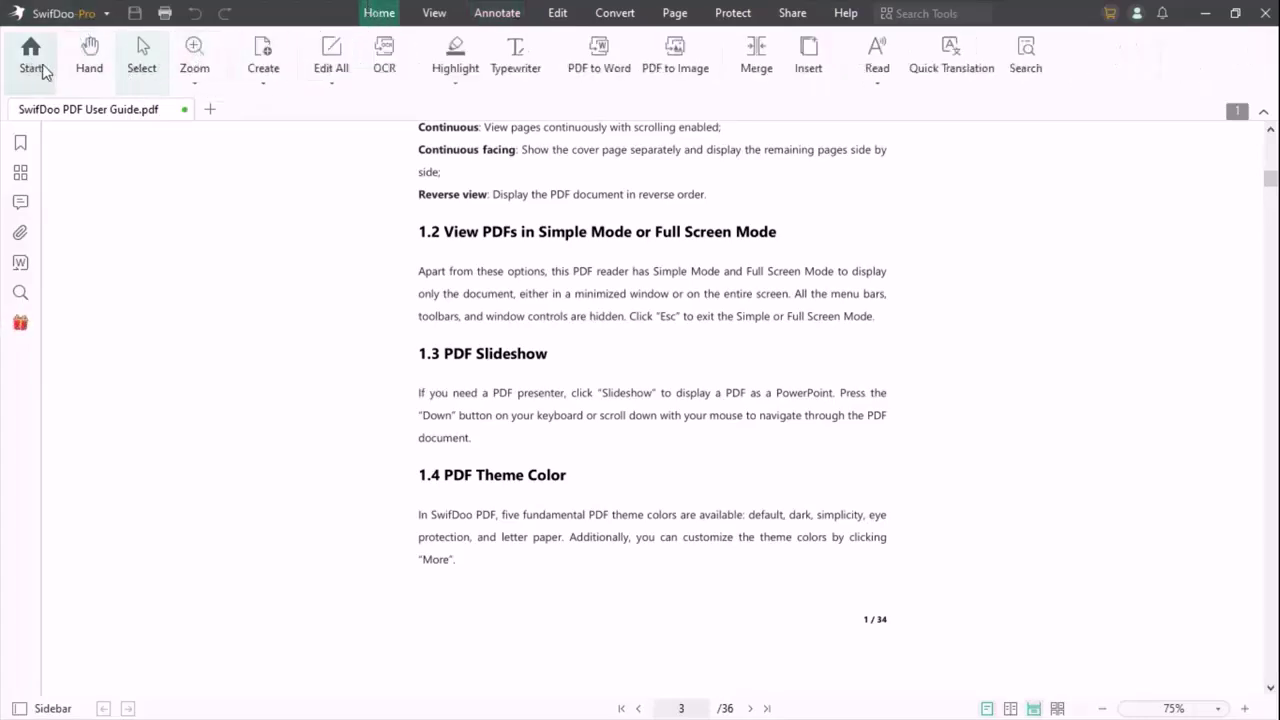
{"action": "left_click", "coordinate": [78, 60]}
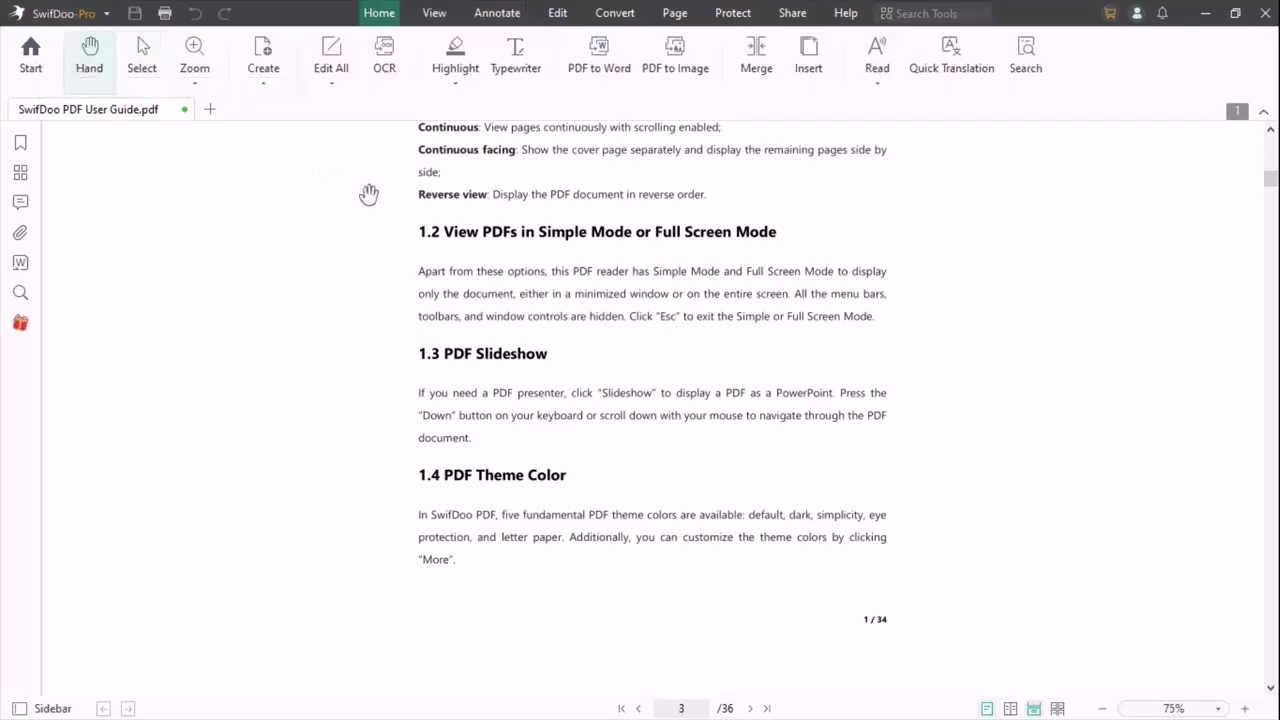
{"action": "scroll", "coordinate": [471, 251], "scroll_direction": "up", "scroll_amount": 3}
{"action": "scroll", "coordinate": [455, 300], "scroll_direction": "down", "scroll_amount": 3}
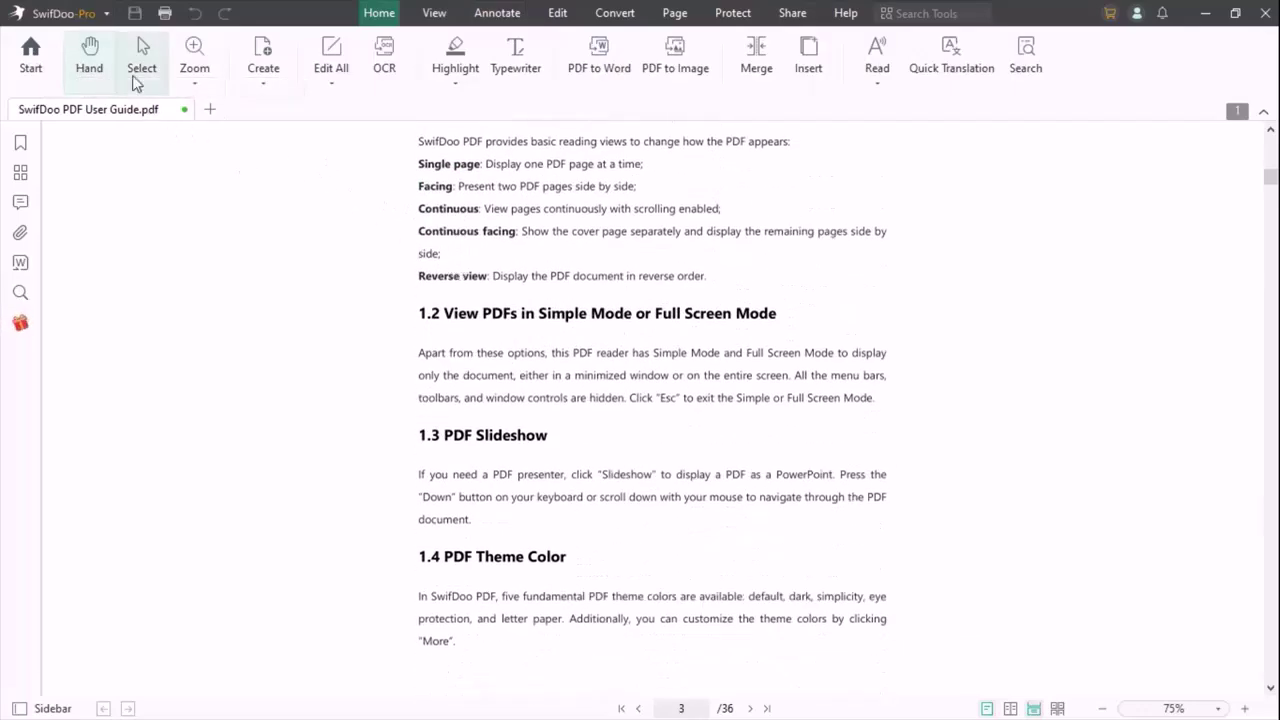
{"action": "left_click", "coordinate": [141, 56]}
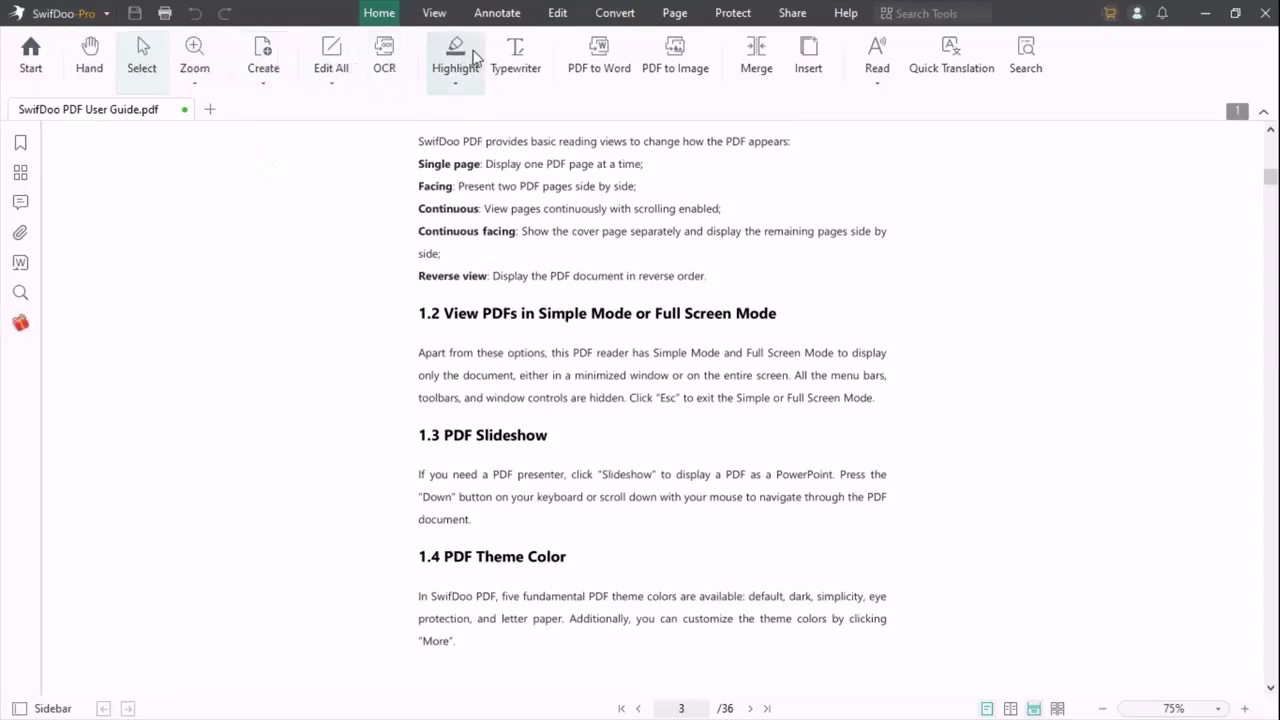
Step: Edit the text under 1.1 Basic Reading Modes, replacing "side;" at the end of the Facing line with "hjgj" and a line break
{"action": "left_click", "coordinate": [333, 55]}
{"action": "scroll", "coordinate": [549, 318], "scroll_direction": "up", "scroll_amount": 3}
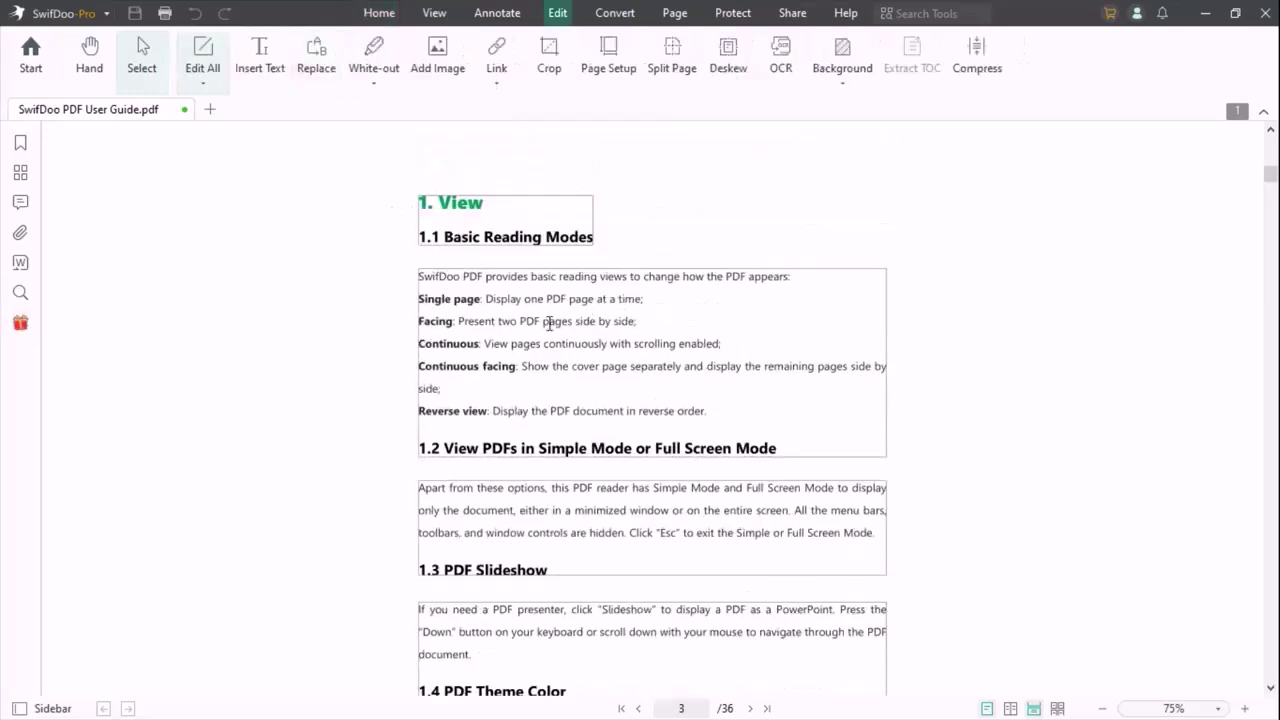
{"action": "left_click", "coordinate": [431, 280]}
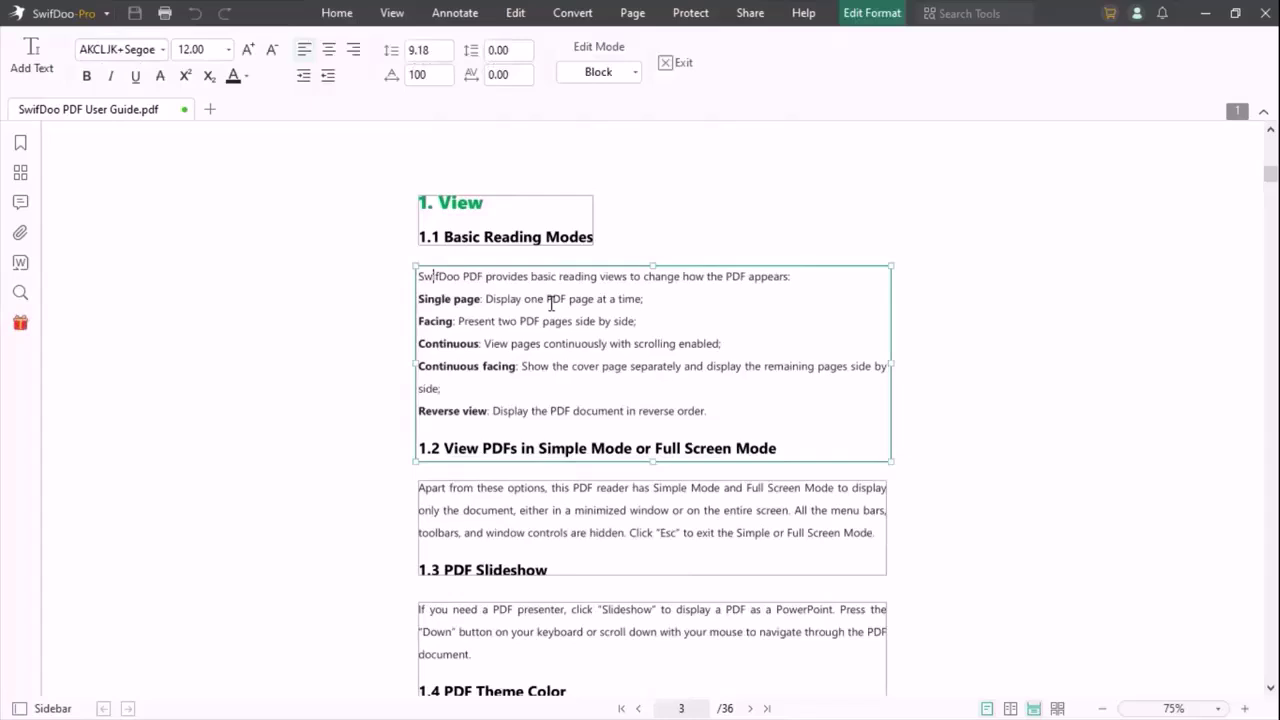
{"action": "left_click", "coordinate": [663, 337]}
{"action": "left_click", "coordinate": [668, 323]}
{"action": "key", "text": "BackSpace"}
{"action": "key", "text": "BackSpace"}
{"action": "key", "text": "BackSpace"}
{"action": "key", "text": "BackSpace"}
{"action": "key", "text": "BackSpace"}
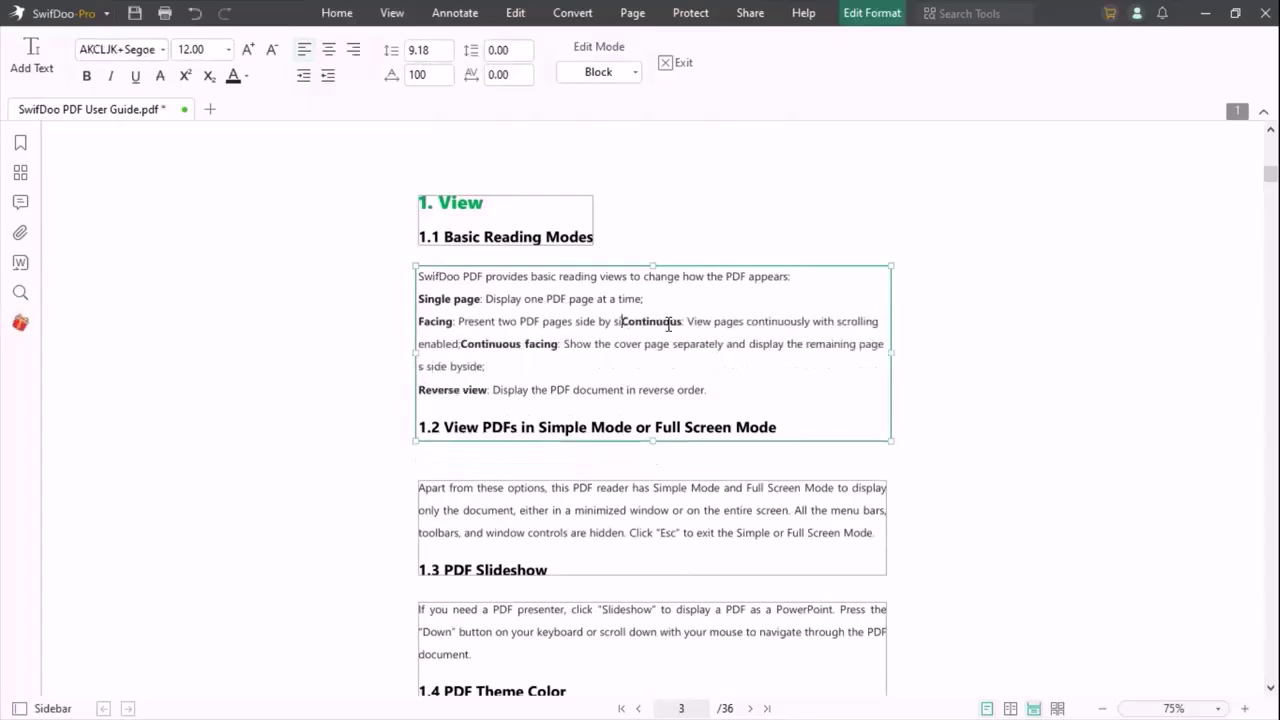
{"action": "type", "text": "hjgj"}
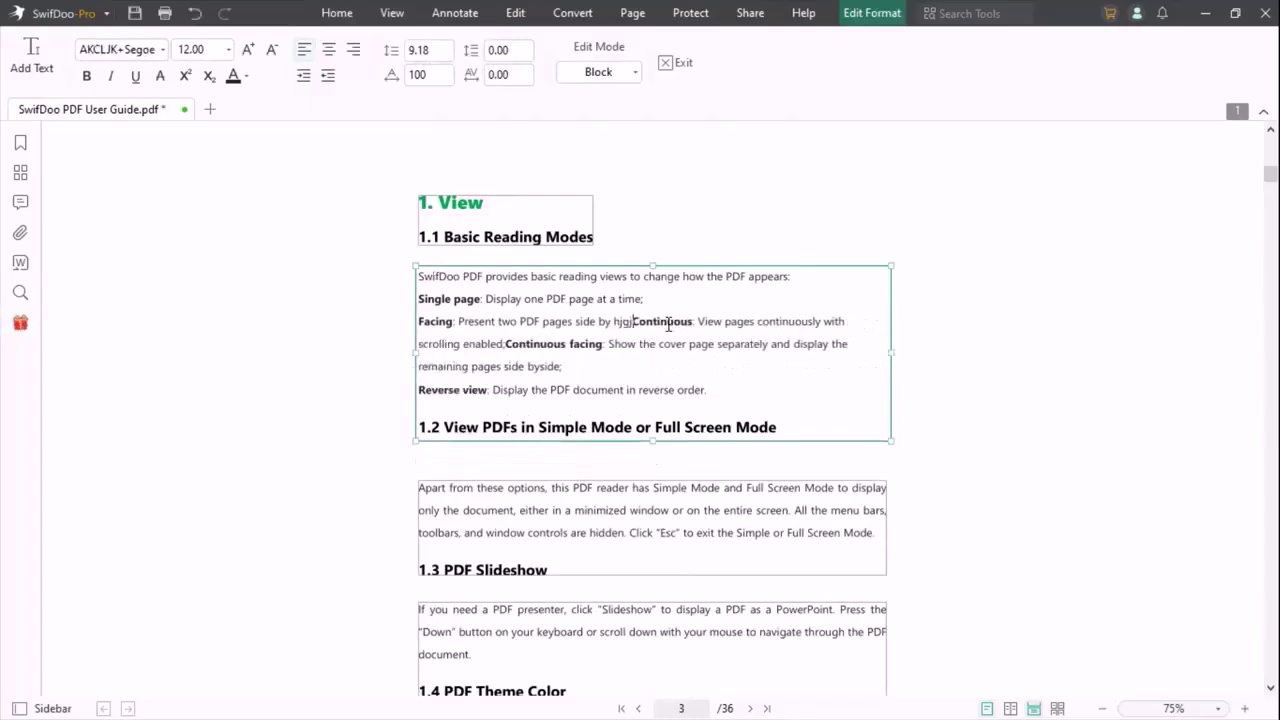
{"action": "key", "text": "Return"}
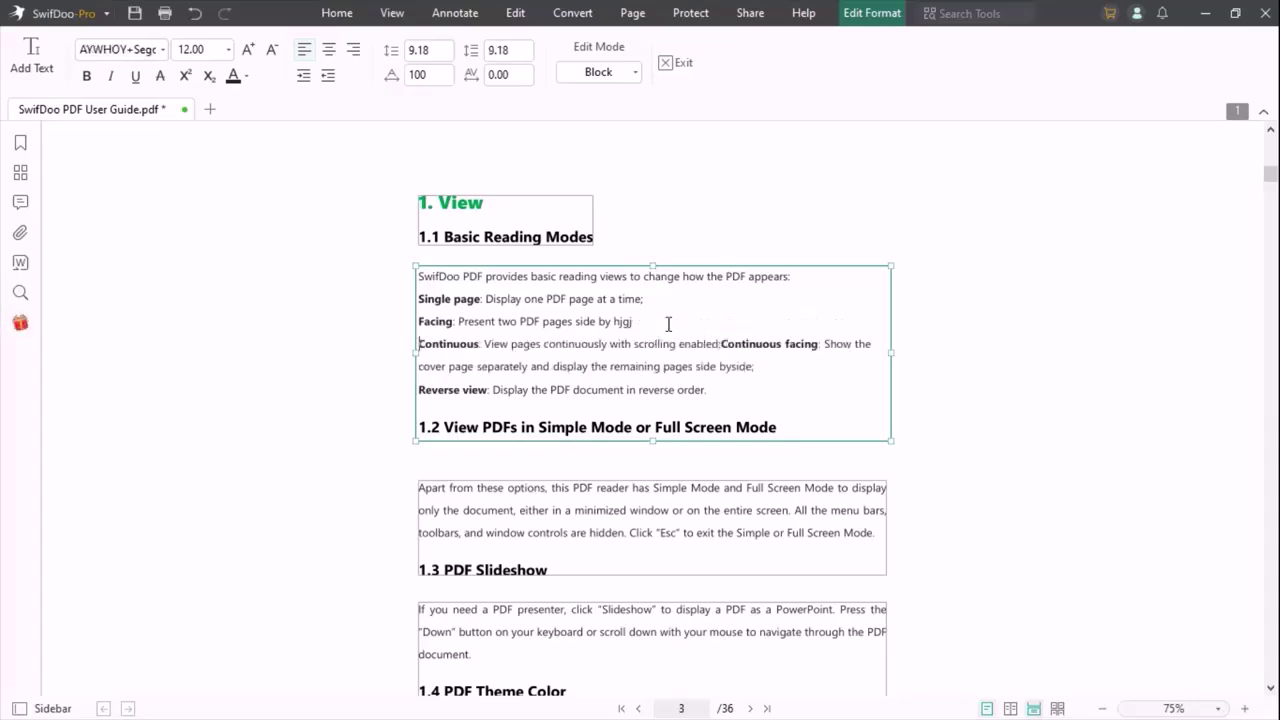
Step: Try left and right alignment on the Continuous paragraph, leave it centred and exit text editing
{"action": "left_click", "coordinate": [326, 60]}
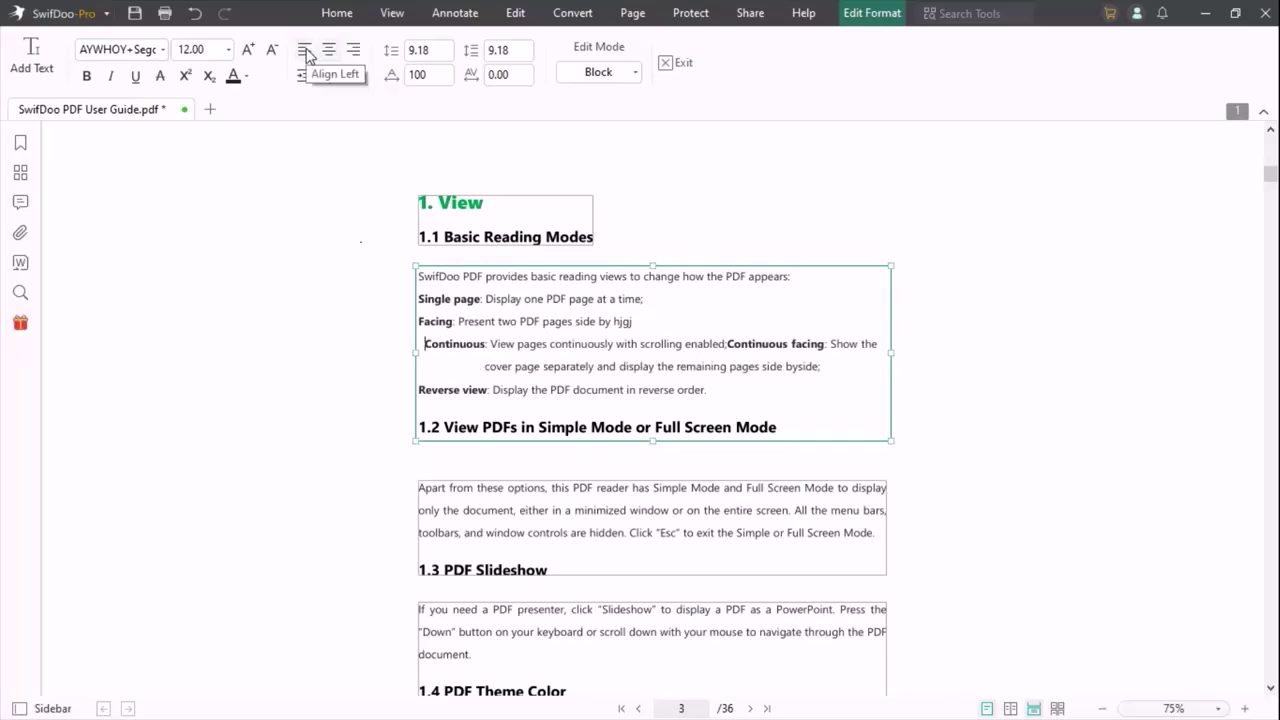
{"action": "left_click", "coordinate": [305, 50]}
{"action": "left_click", "coordinate": [356, 55]}
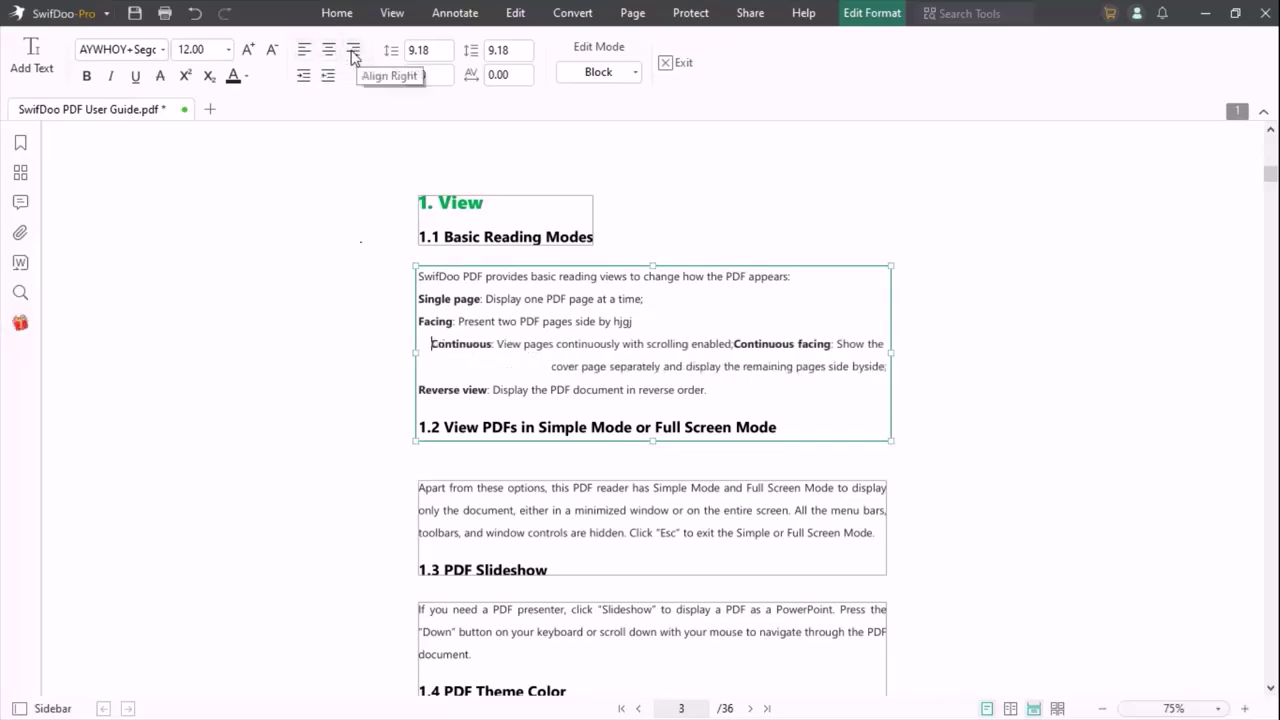
{"action": "left_click", "coordinate": [329, 52]}
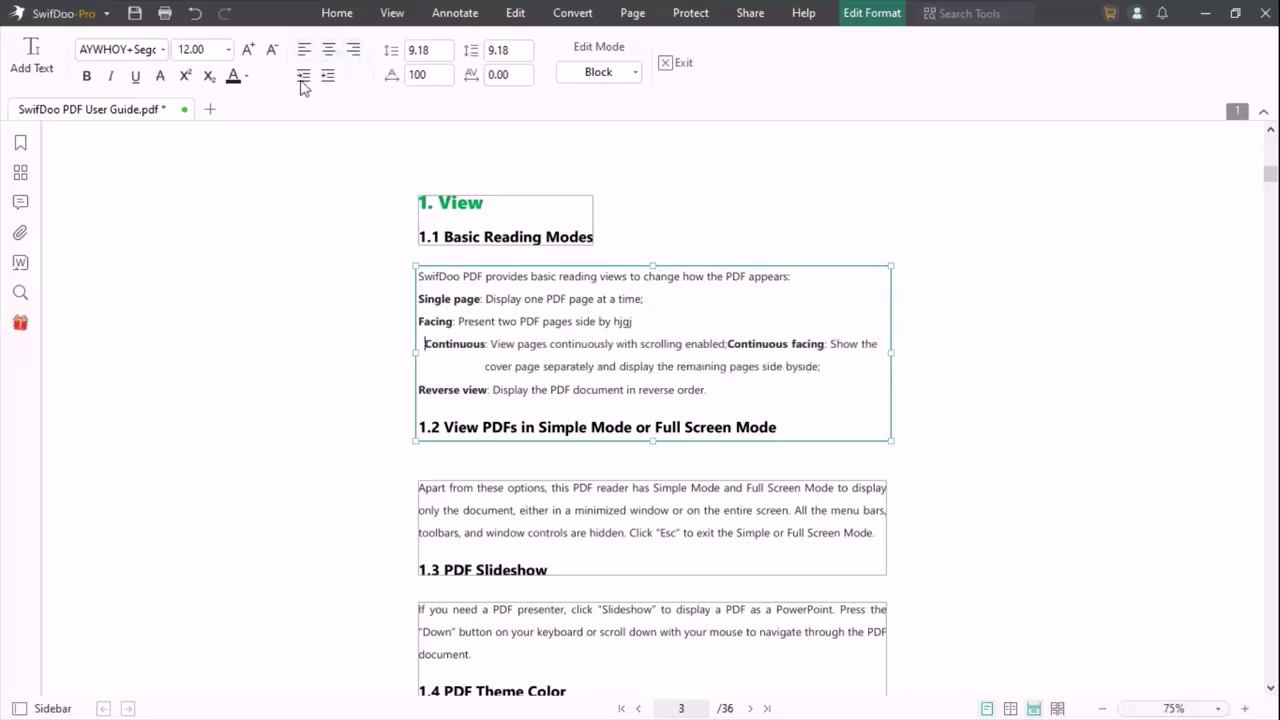
{"action": "left_click", "coordinate": [674, 62]}
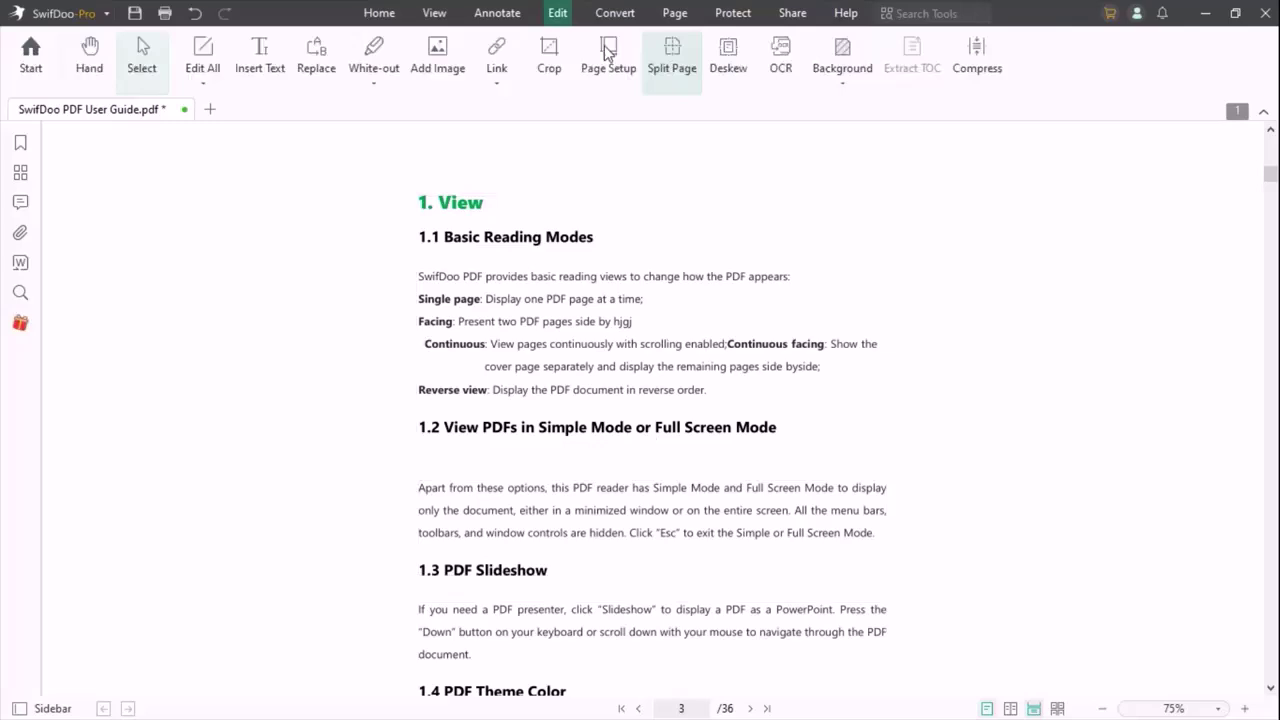
Step: Place a new text insertion point beside the 1.1 Basic Reading Modes heading on page 3
{"action": "left_click", "coordinate": [258, 57]}
{"action": "left_click", "coordinate": [622, 219]}
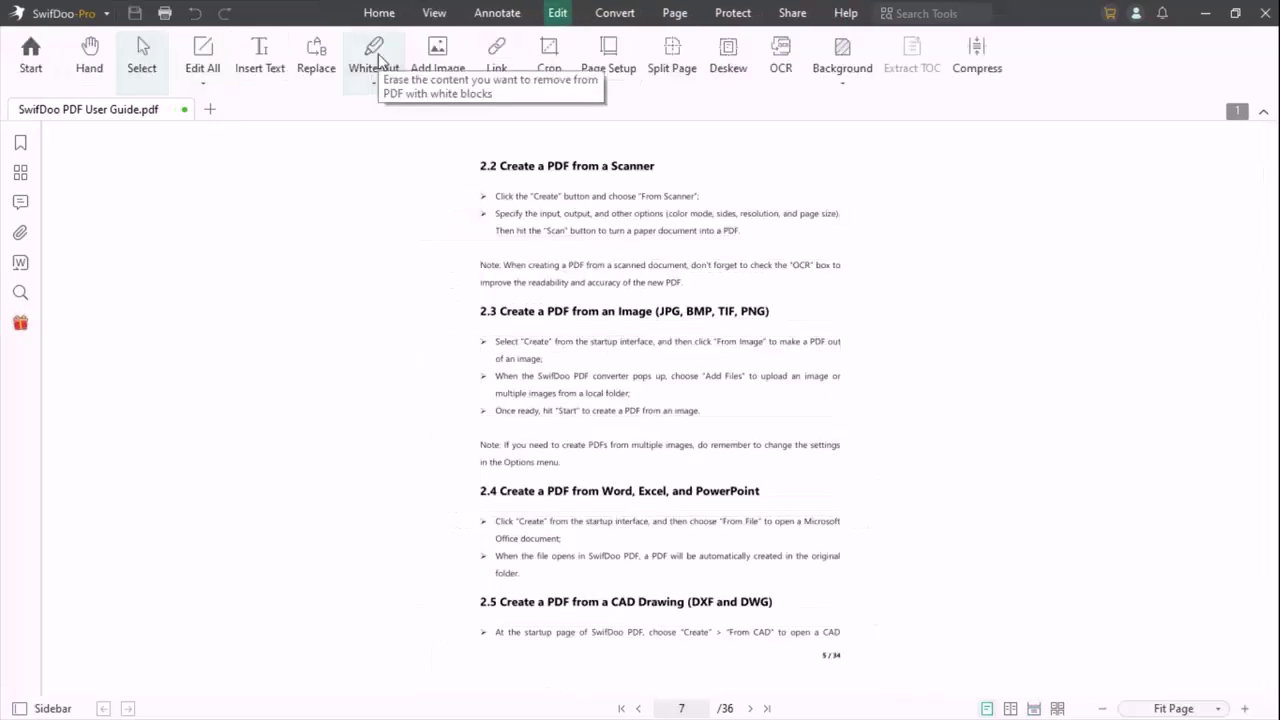
Step: White out section 2.3 on page 7 and insert the mind map image in the blank area
{"action": "left_click", "coordinate": [376, 58]}
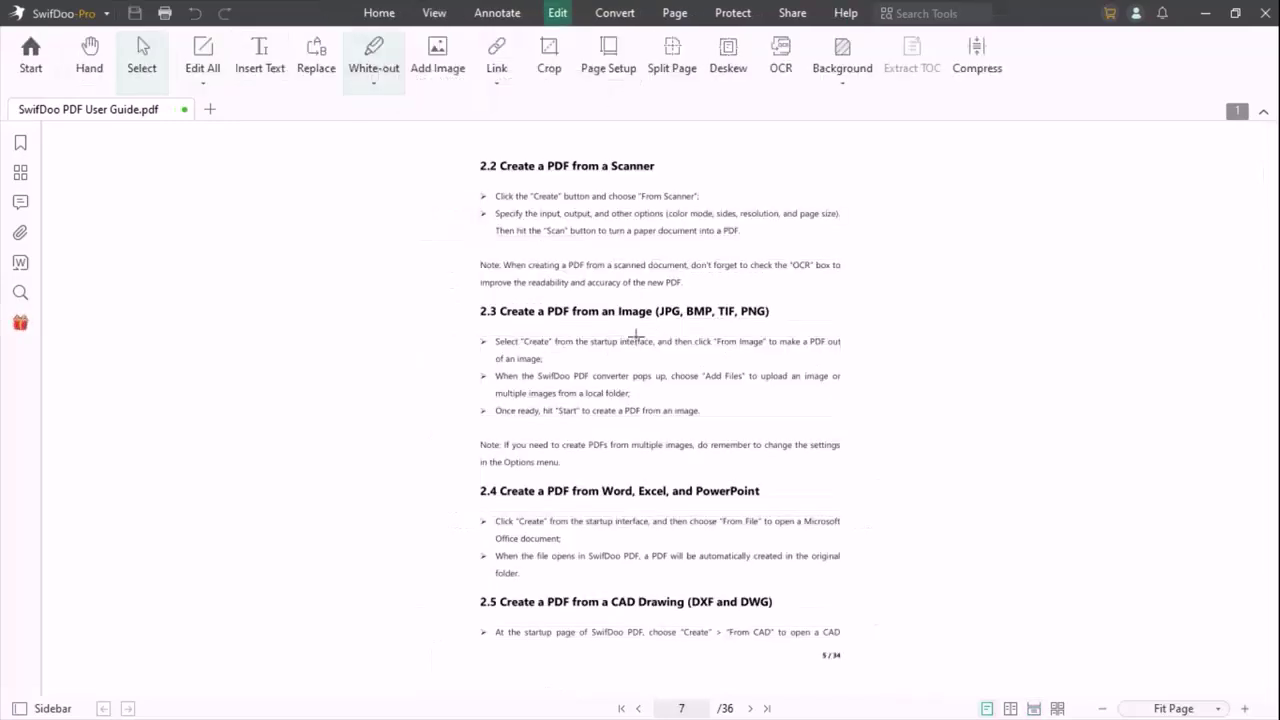
{"action": "mouse_move", "coordinate": [550, 327]}
{"action": "left_mouse_down"}
{"action": "mouse_move", "coordinate": [831, 320]}
{"action": "mouse_move", "coordinate": [889, 471]}
{"action": "left_mouse_up"}
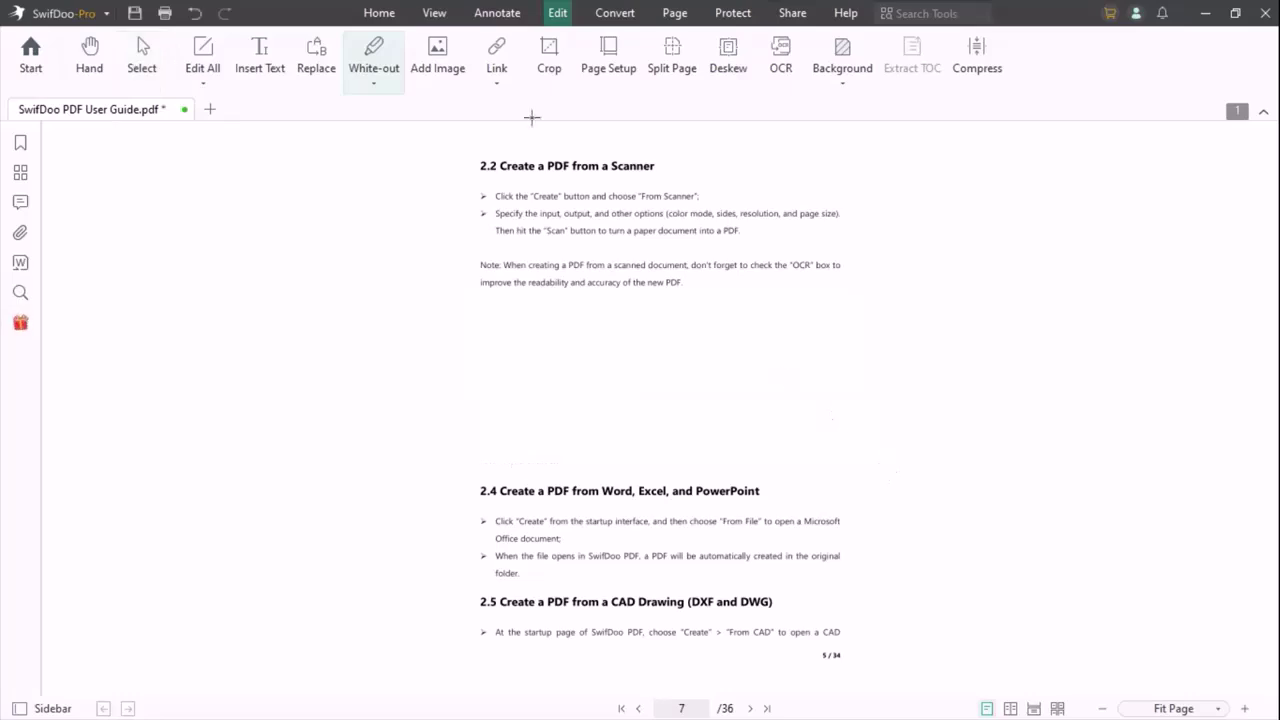
{"action": "left_click", "coordinate": [437, 52]}
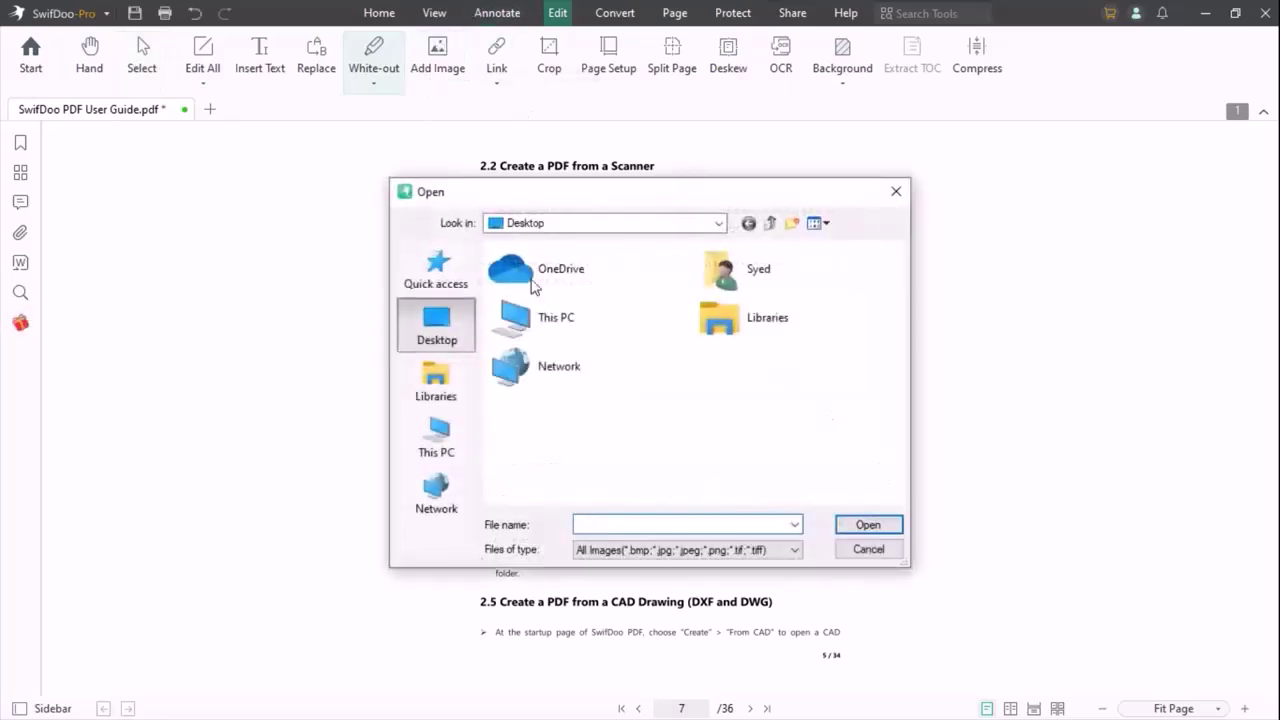
{"action": "double_click", "coordinate": [540, 303]}
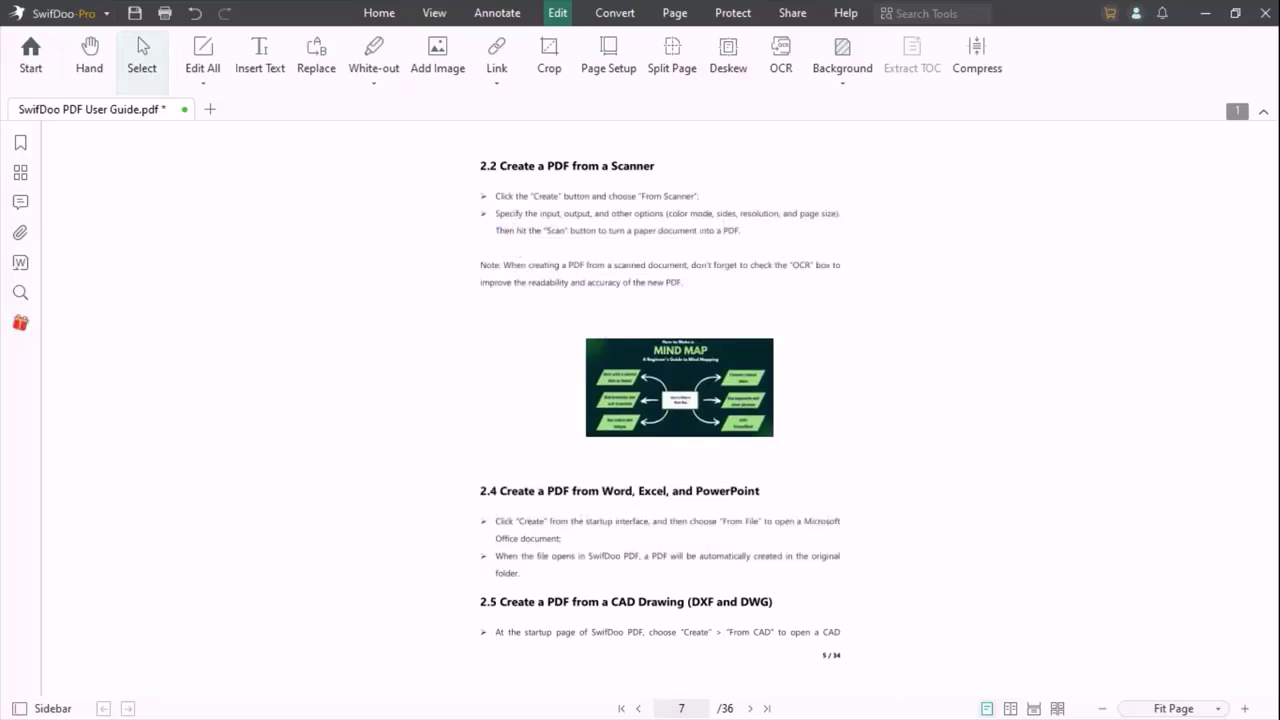
Step: Deselect the mind map image and switch the document's viewing theme to Dark
{"action": "left_click", "coordinate": [407, 344]}
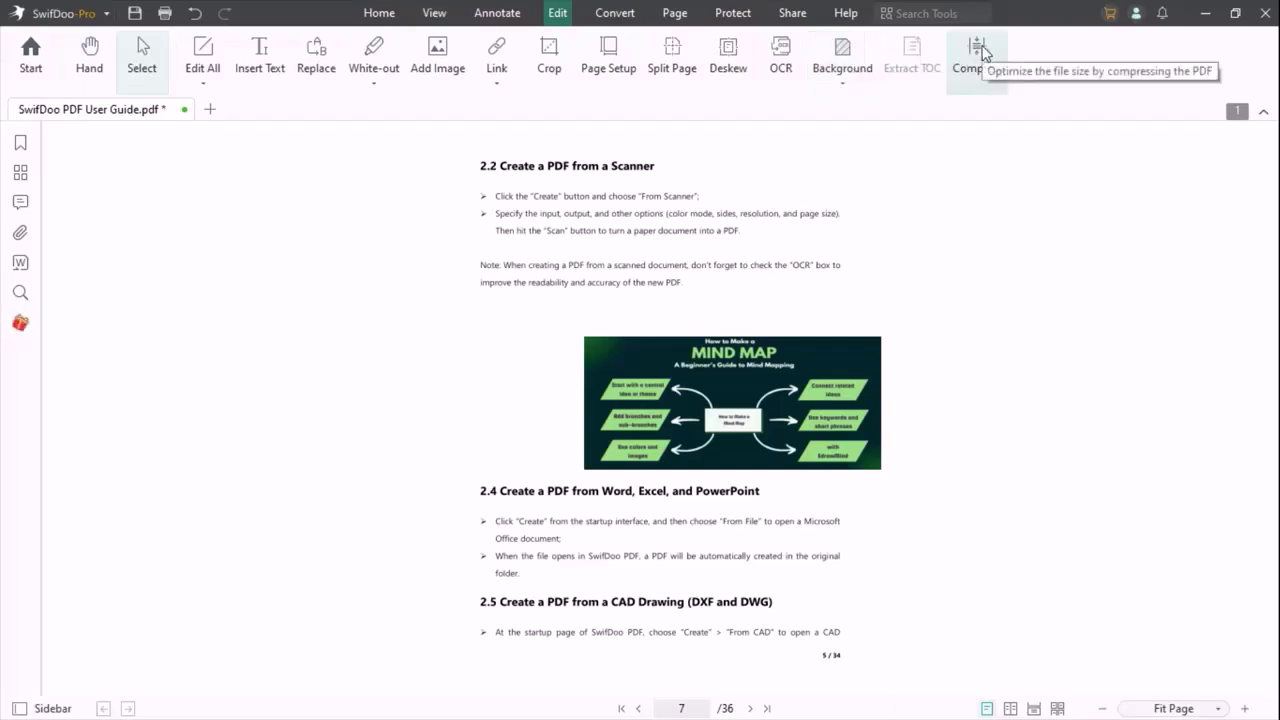
{"action": "left_click", "coordinate": [430, 12]}
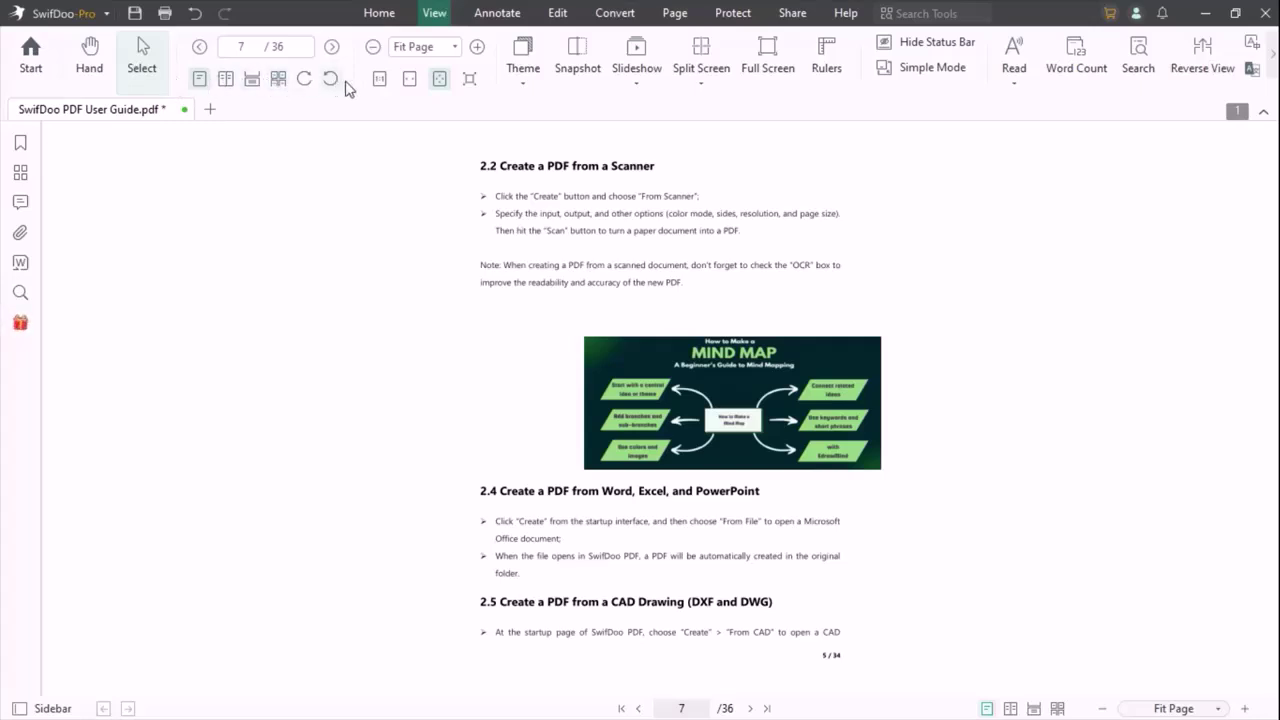
{"action": "left_click", "coordinate": [456, 47]}
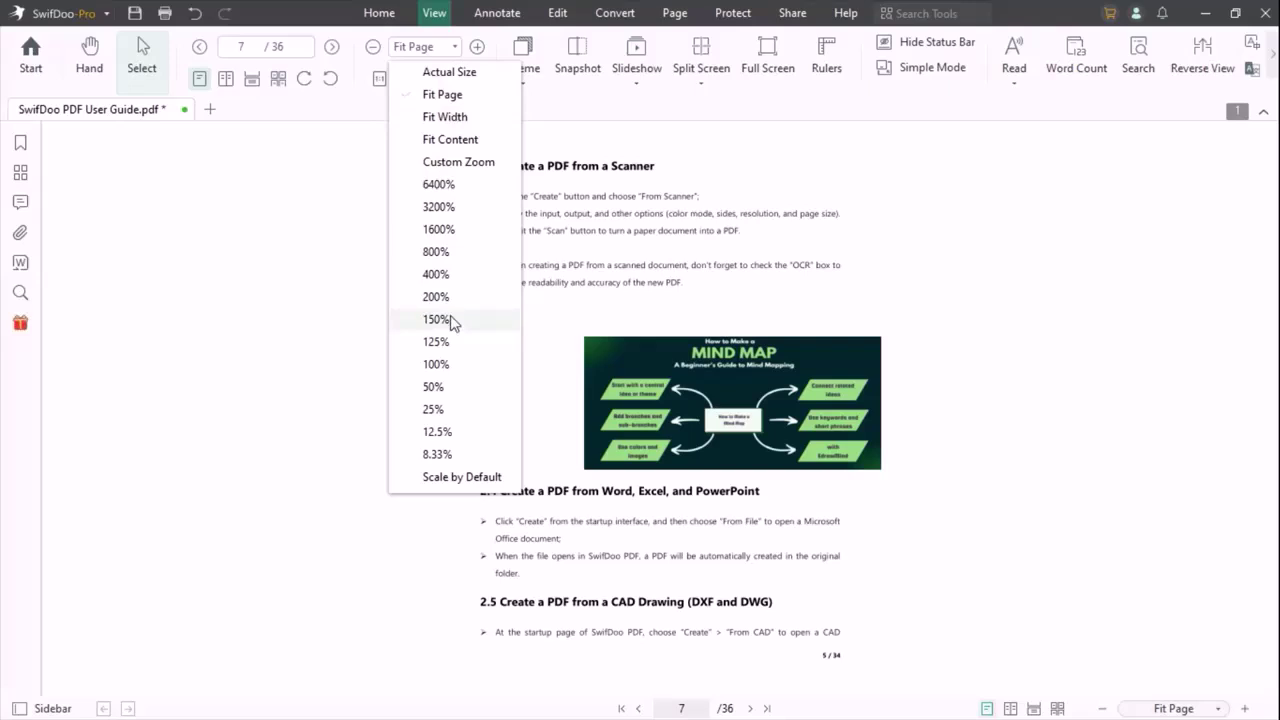
{"action": "left_click", "coordinate": [340, 256]}
{"action": "left_click", "coordinate": [524, 60]}
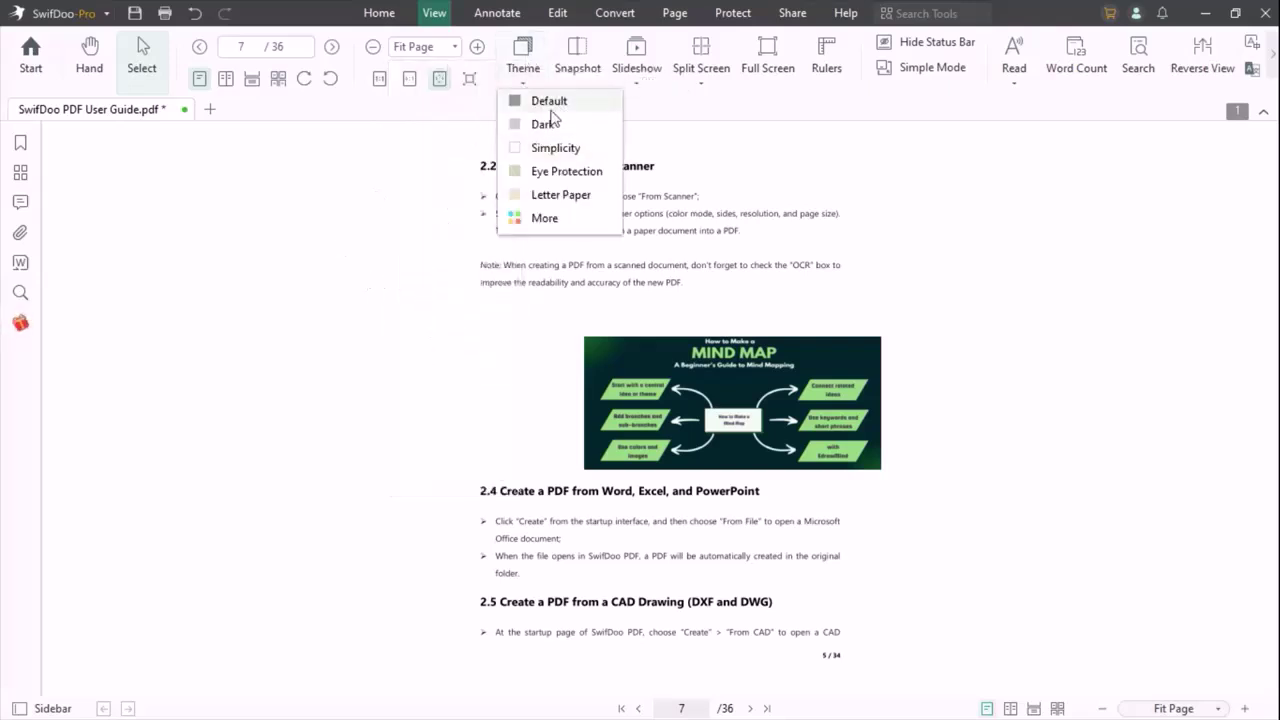
{"action": "left_click", "coordinate": [550, 128]}
{"action": "left_click", "coordinate": [542, 80]}
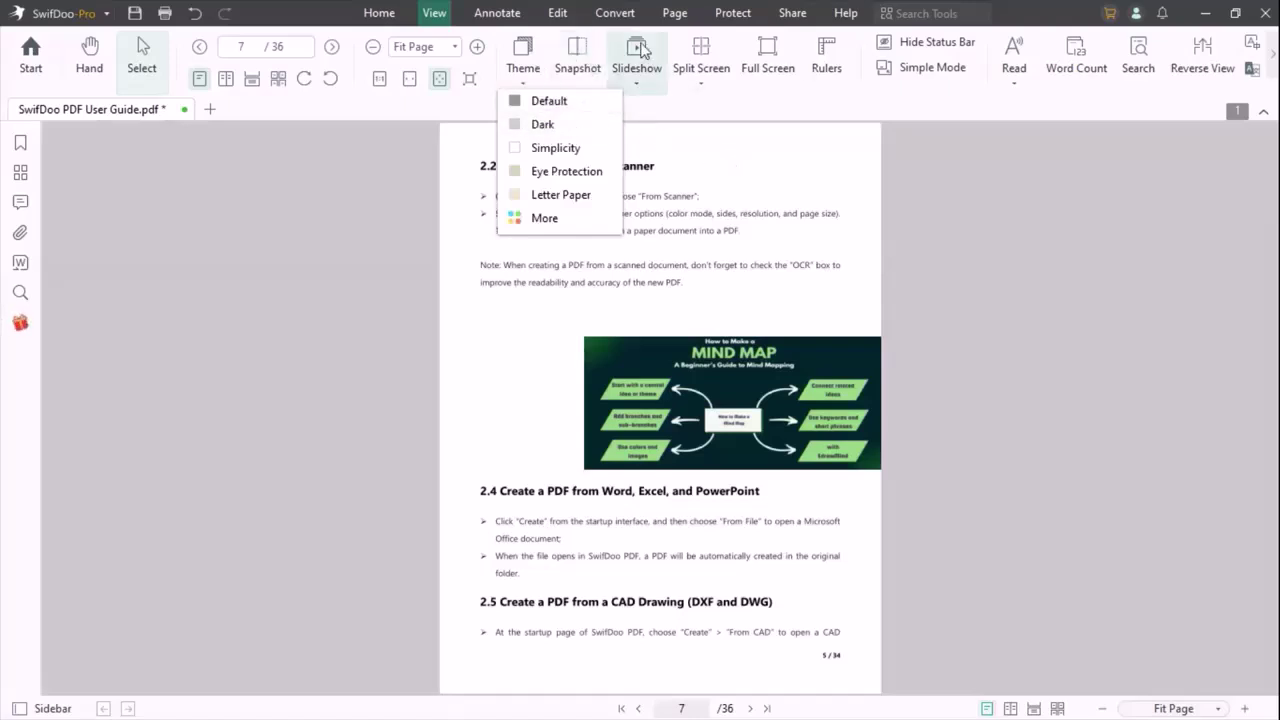
{"action": "left_click", "coordinate": [938, 266]}
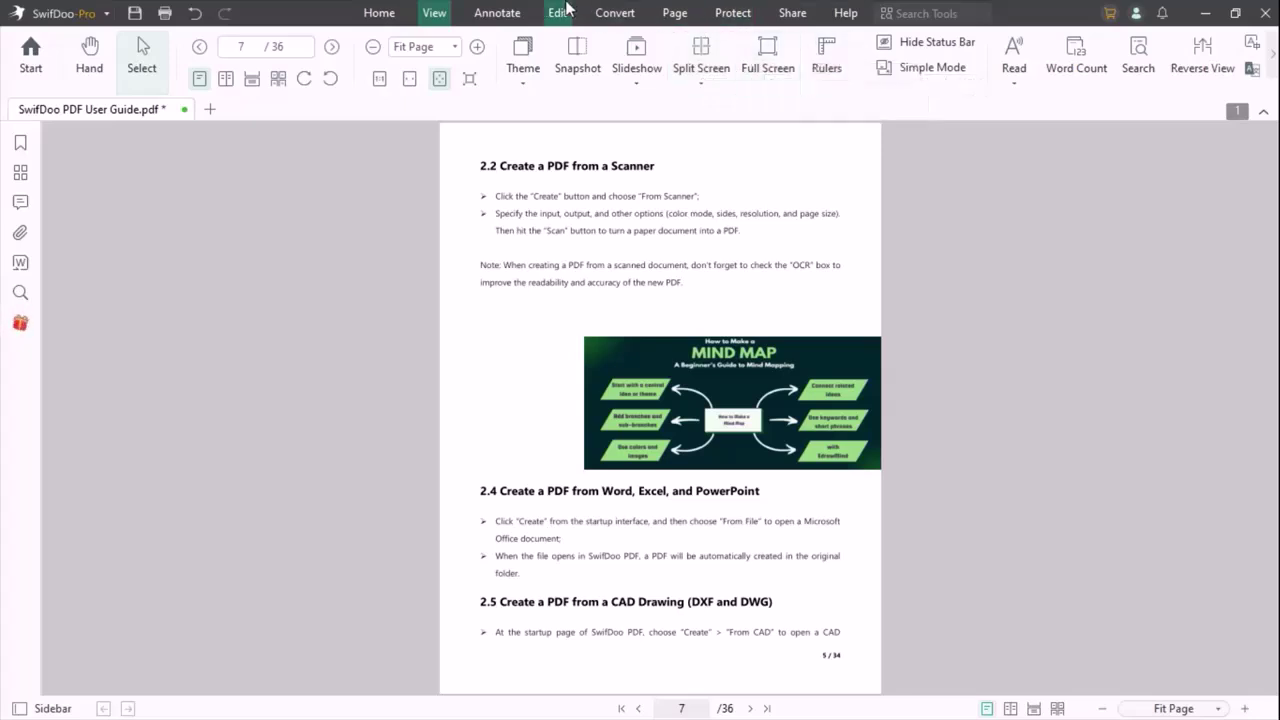
Step: Highlight headings 2.2 and 2.4 on page 7 in shades of blue and area-highlight the OCR note below section 2.2
{"action": "left_click", "coordinate": [498, 13]}
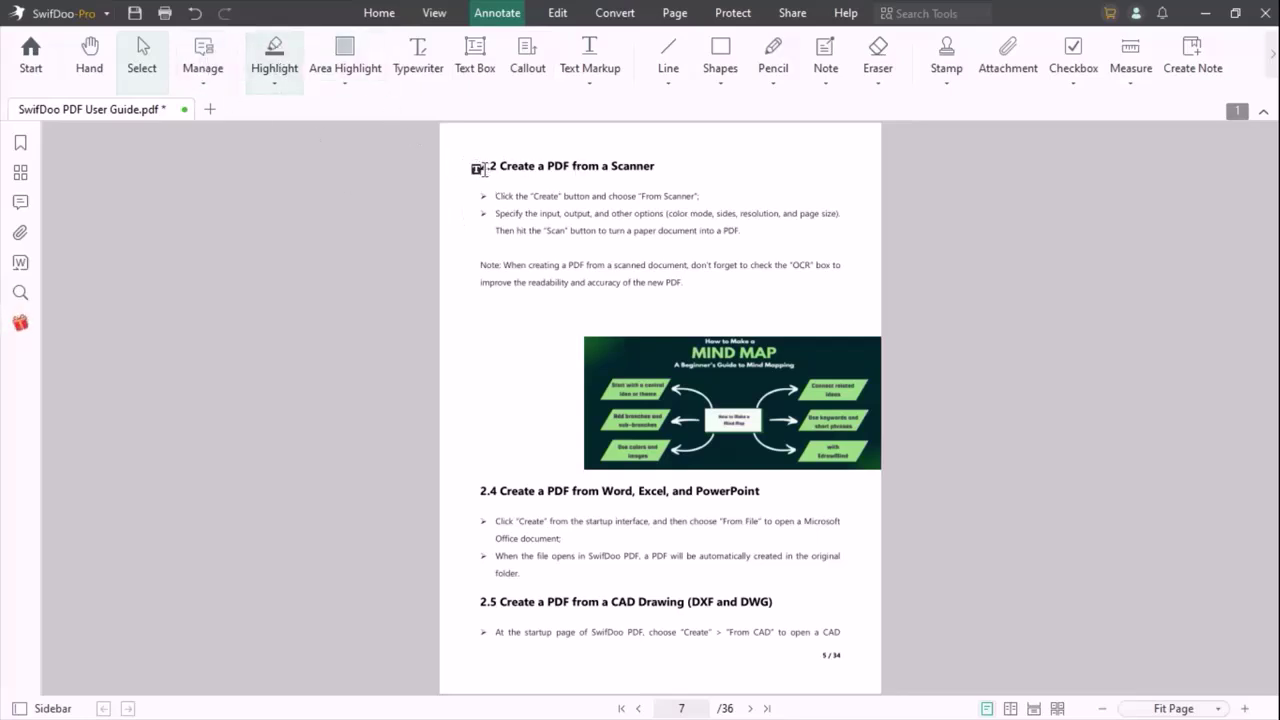
{"action": "left_click_drag", "start_coordinate": [478, 168], "coordinate": [670, 176]}
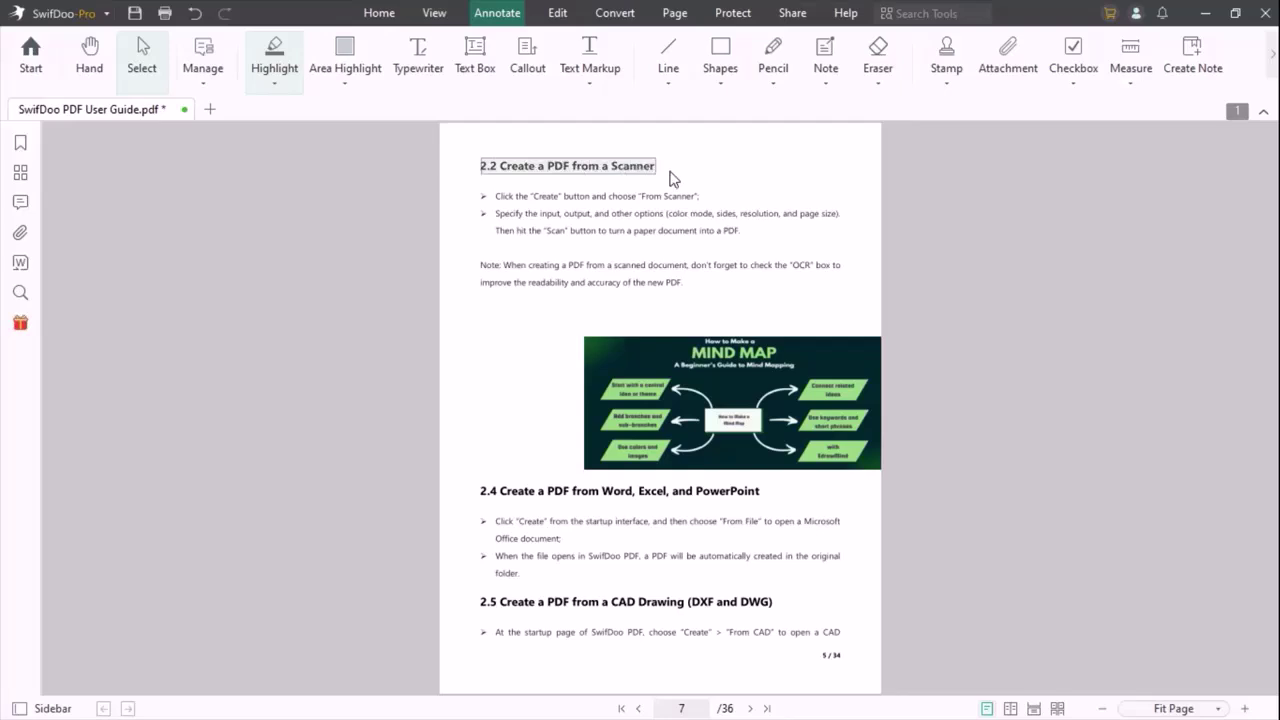
{"action": "left_click", "coordinate": [287, 91]}
{"action": "left_click", "coordinate": [413, 234]}
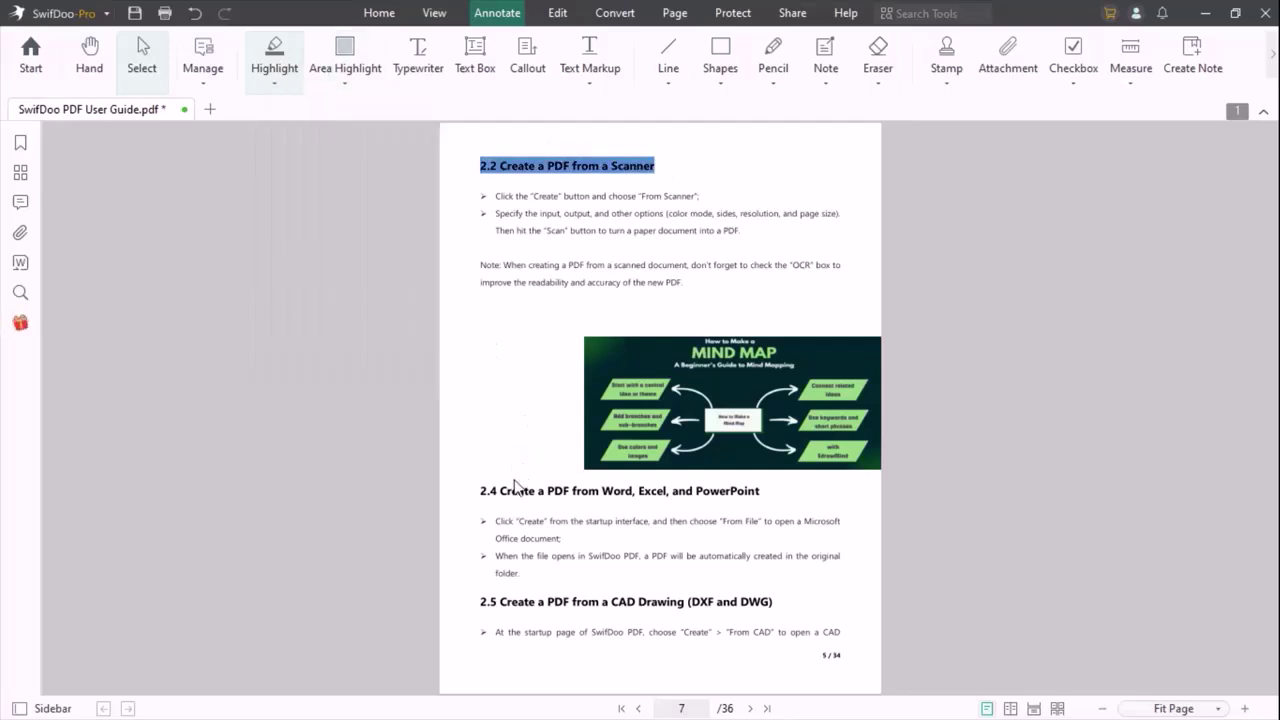
{"action": "left_click_drag", "start_coordinate": [481, 494], "coordinate": [764, 492]}
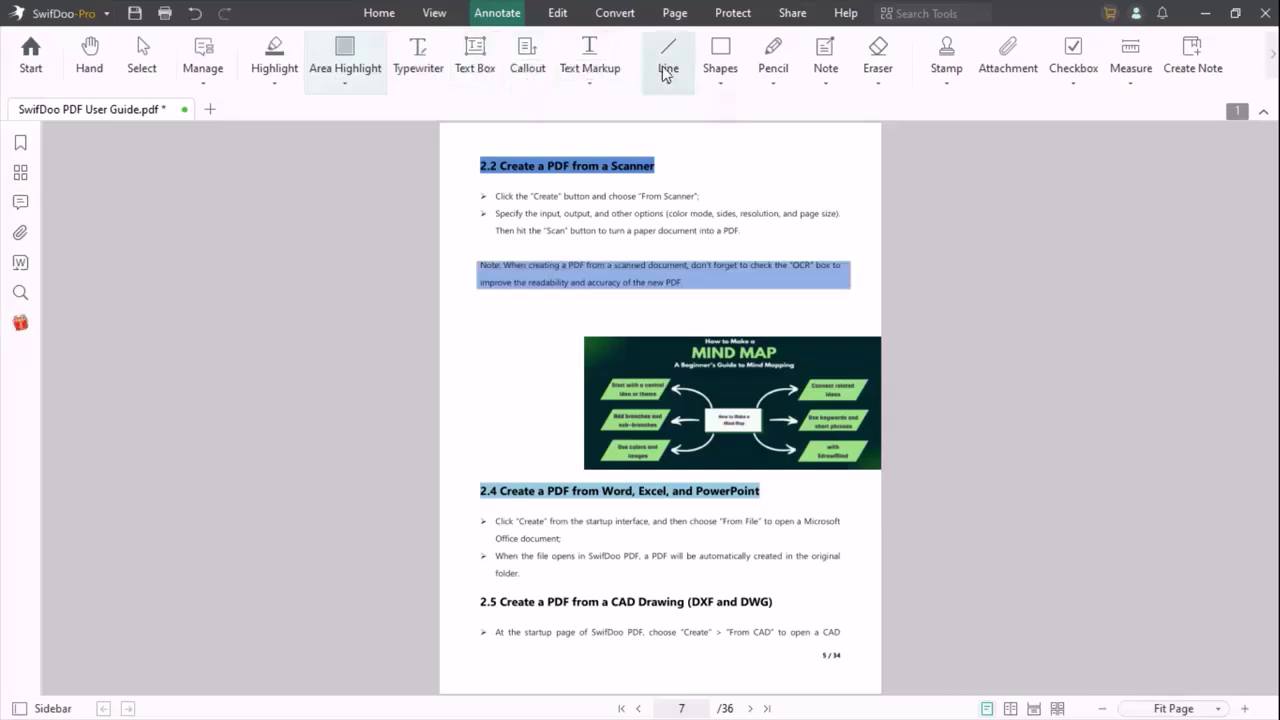
Step: Draw a red rectangle around the heading and bullet points of section 2.2 on page 7
{"action": "left_click", "coordinate": [719, 58]}
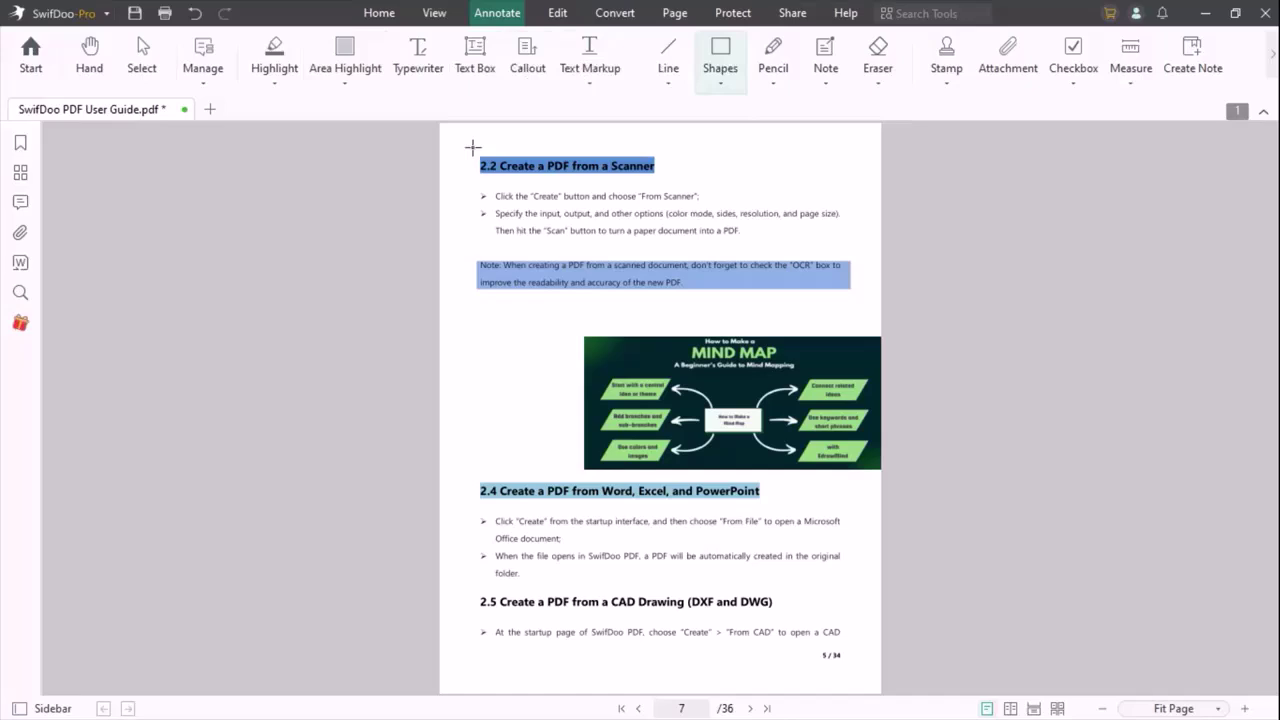
{"action": "mouse_move", "coordinate": [473, 147]}
{"action": "left_mouse_down"}
{"action": "mouse_move", "coordinate": [584, 228]}
{"action": "mouse_move", "coordinate": [850, 243]}
{"action": "left_mouse_up"}
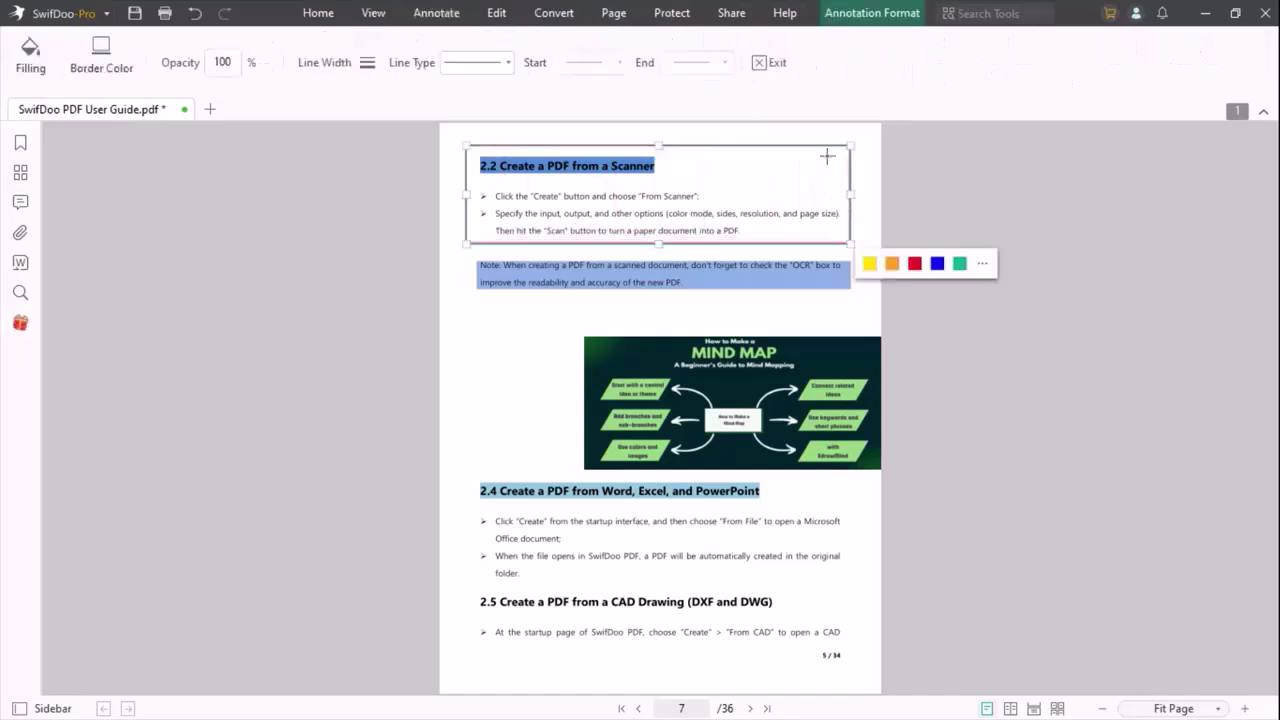
{"action": "left_click", "coordinate": [772, 66]}
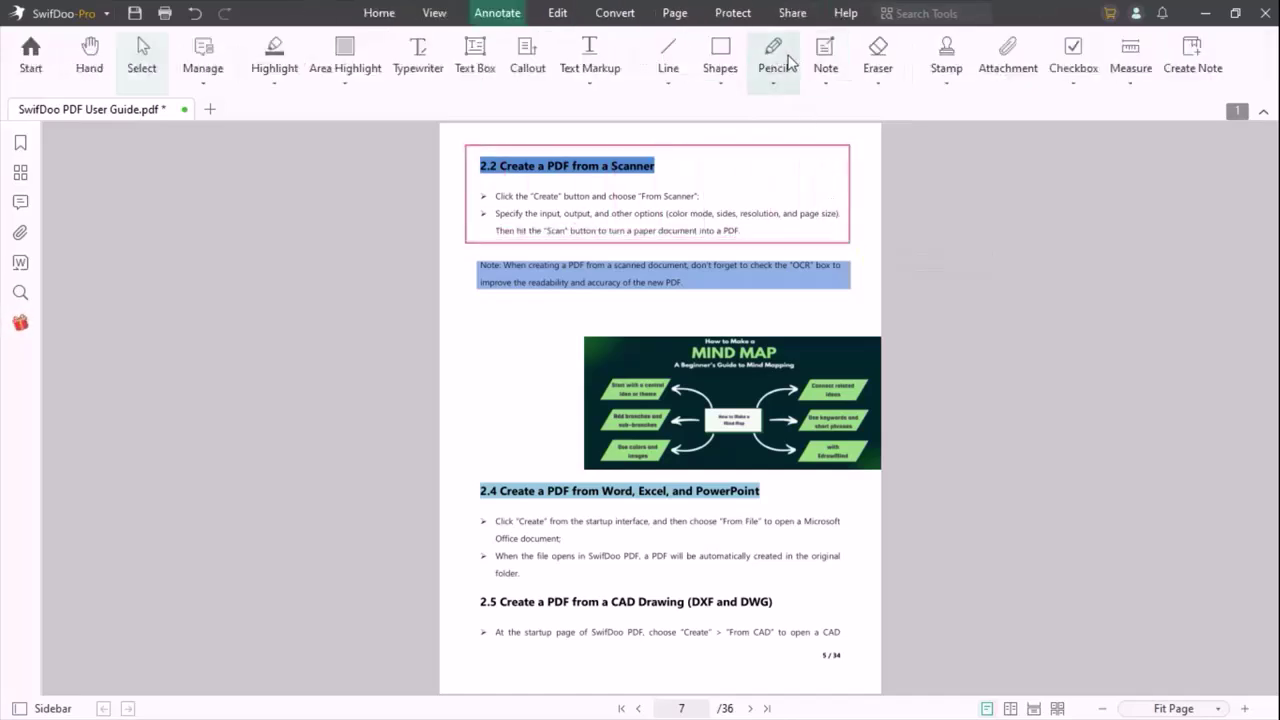
Step: Draw a thick red freehand frame around the mind map image with the Pencil
{"action": "left_click", "coordinate": [786, 58]}
{"action": "left_click_drag", "start_coordinate": [552, 320], "coordinate": [894, 317]}
{"action": "mouse_move", "coordinate": [548, 328]}
{"action": "left_mouse_down"}
{"action": "mouse_move", "coordinate": [543, 451]}
{"action": "mouse_move", "coordinate": [586, 477]}
{"action": "mouse_move", "coordinate": [861, 496]}
{"action": "mouse_move", "coordinate": [882, 396]}
{"action": "left_mouse_up"}
{"action": "left_click_drag", "start_coordinate": [928, 345], "coordinate": [926, 290]}
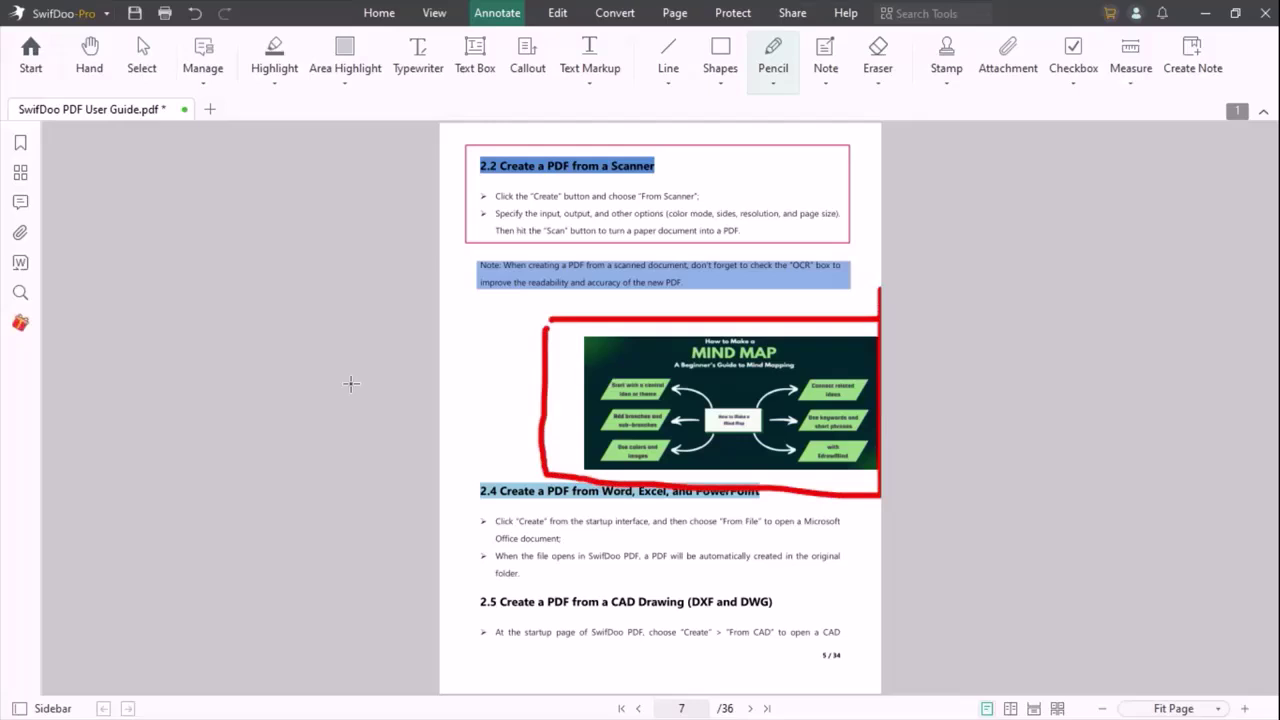
Step: Draw a red check mark and a red cross freehand beside the mind map image, and finish the pencil annotation
{"action": "left_click_drag", "start_coordinate": [452, 356], "coordinate": [568, 322]}
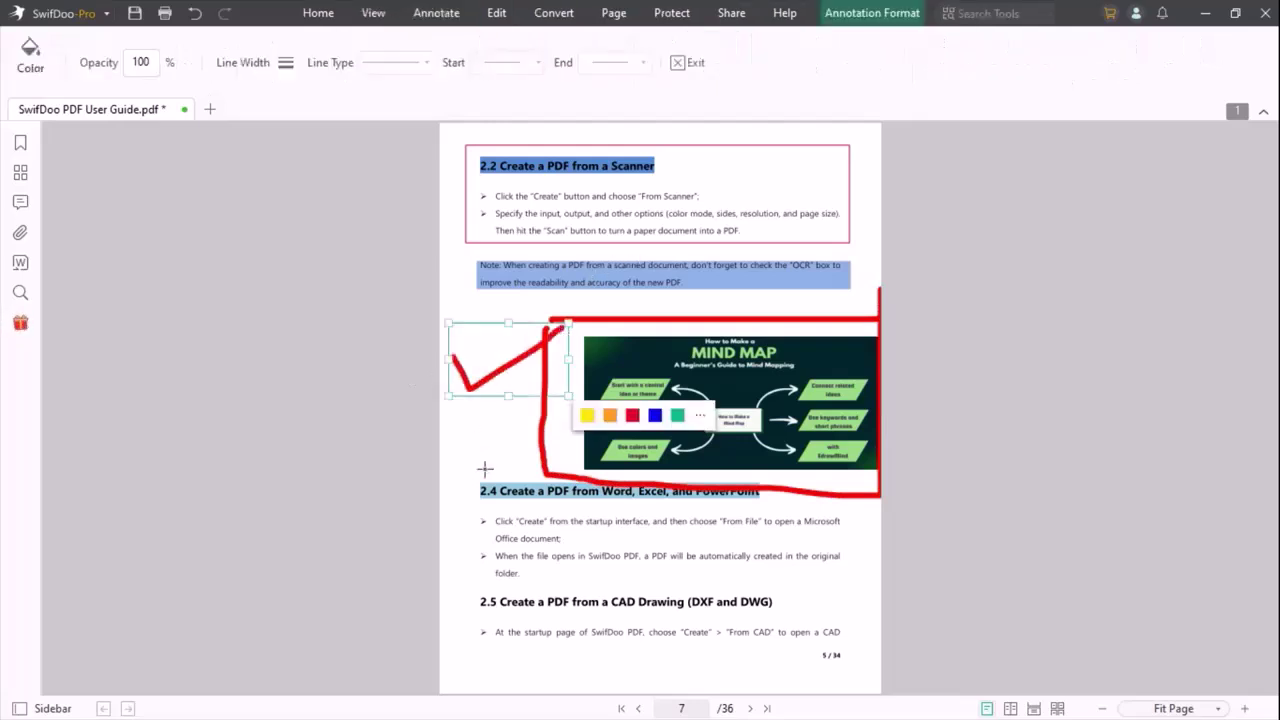
{"action": "mouse_move", "coordinate": [462, 448]}
{"action": "left_mouse_down"}
{"action": "mouse_move", "coordinate": [526, 408]}
{"action": "mouse_move", "coordinate": [527, 468]}
{"action": "left_mouse_up"}
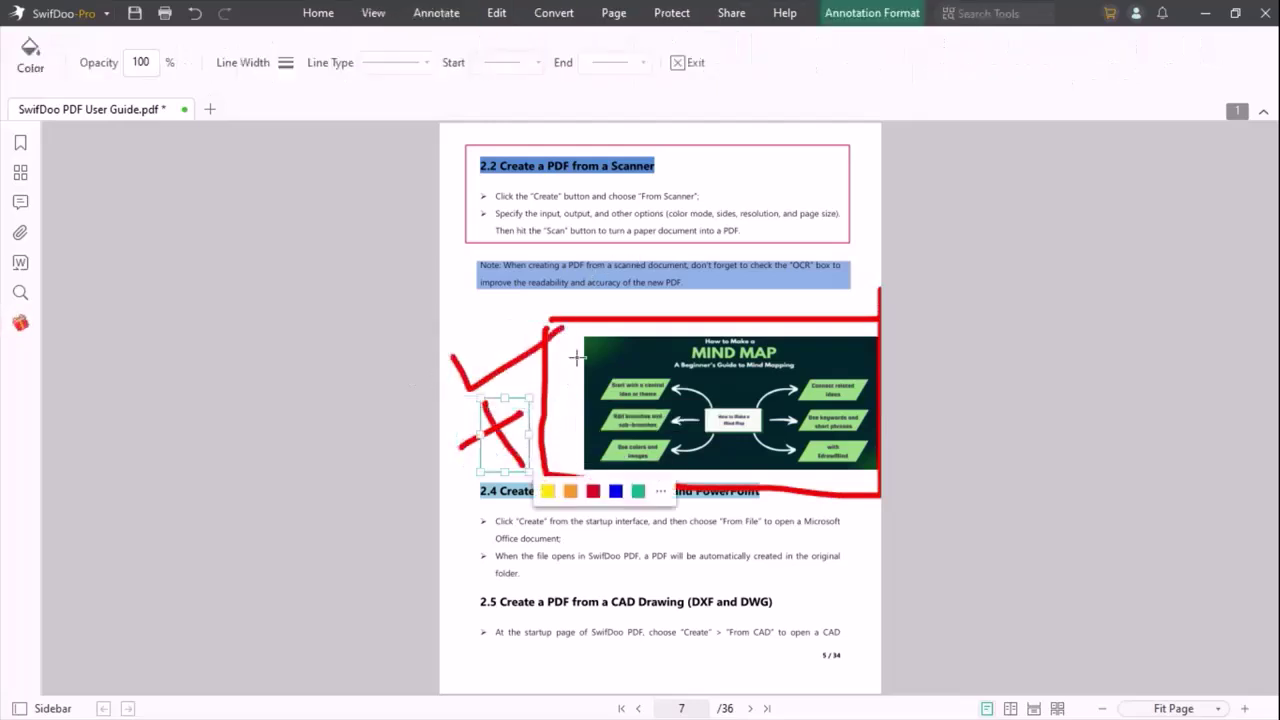
{"action": "left_click", "coordinate": [688, 62]}
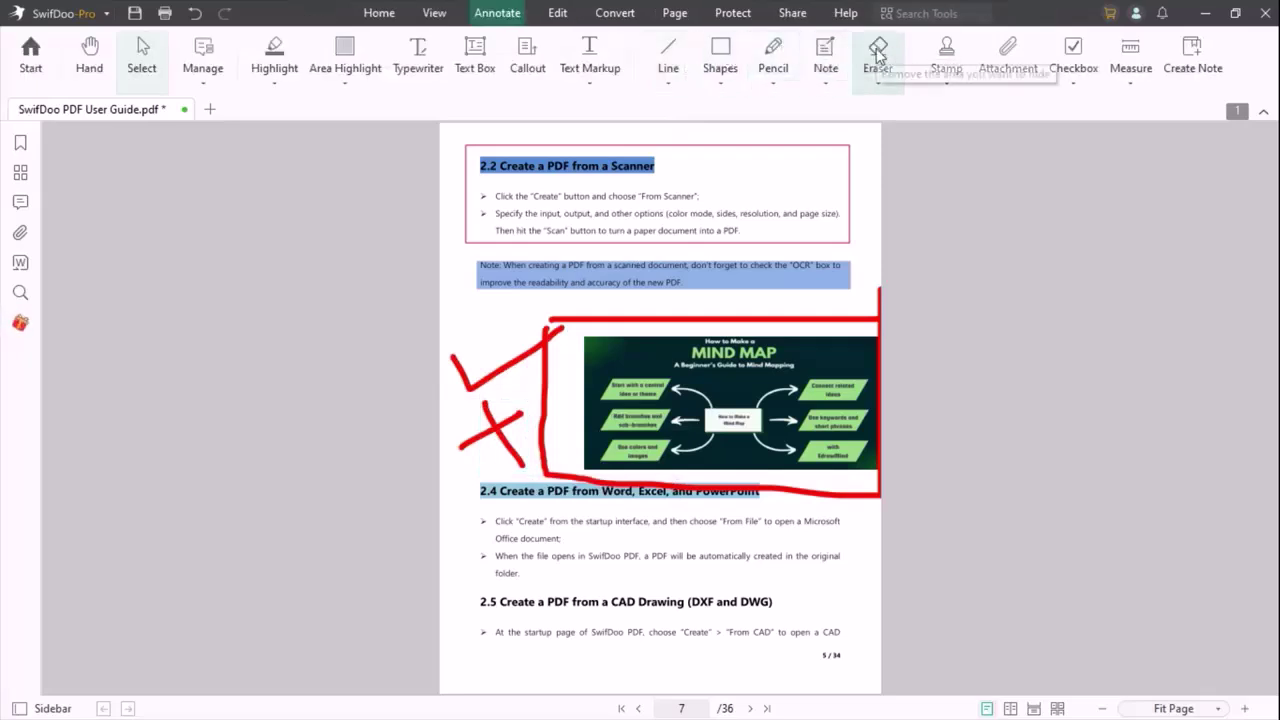
Step: Place the green rectangular APPROVED stamp and the round blue APPROVED stamp over the 2.5 heading area on page 7
{"action": "left_click", "coordinate": [948, 60]}
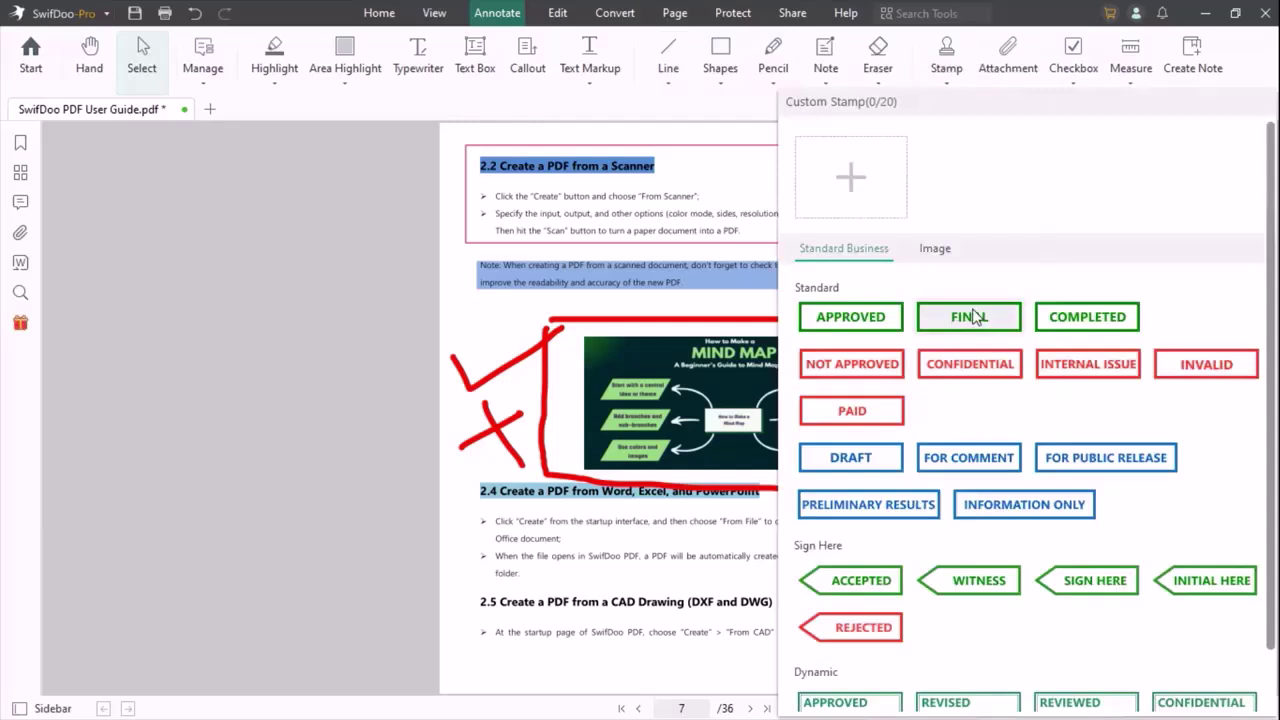
{"action": "left_click", "coordinate": [871, 316]}
{"action": "left_click", "coordinate": [716, 580]}
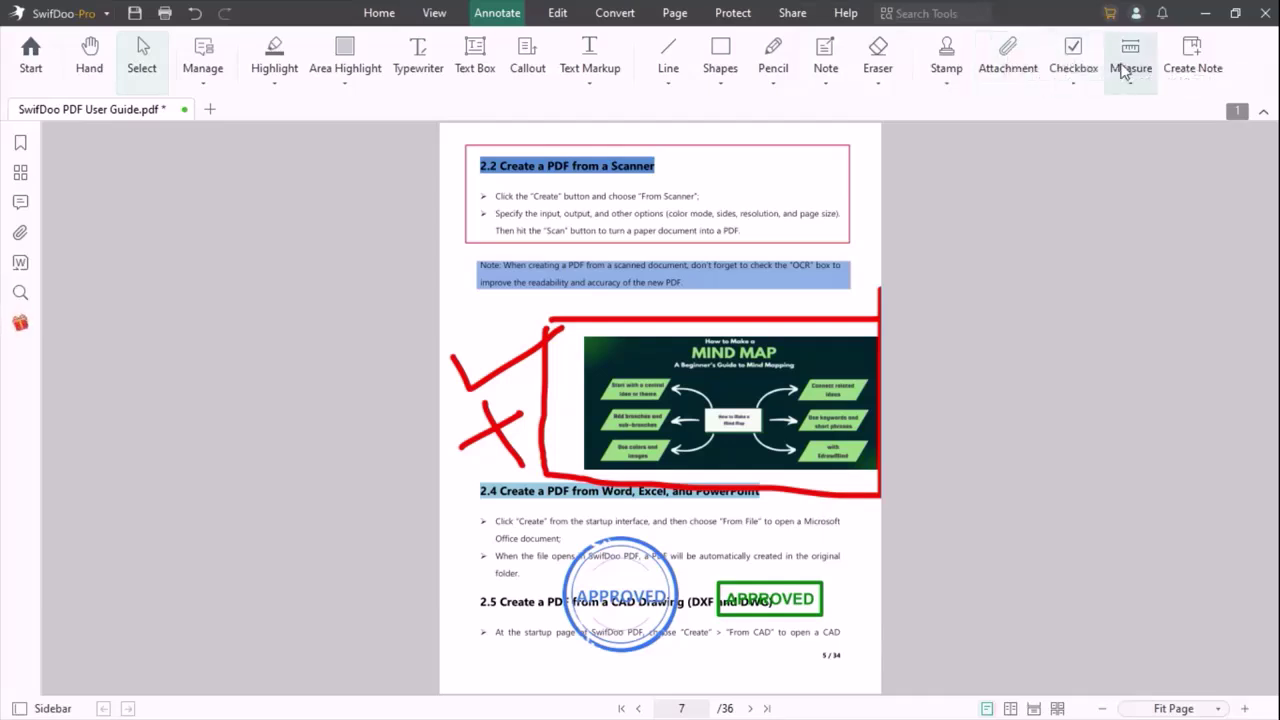
{"action": "left_click", "coordinate": [557, 13]}
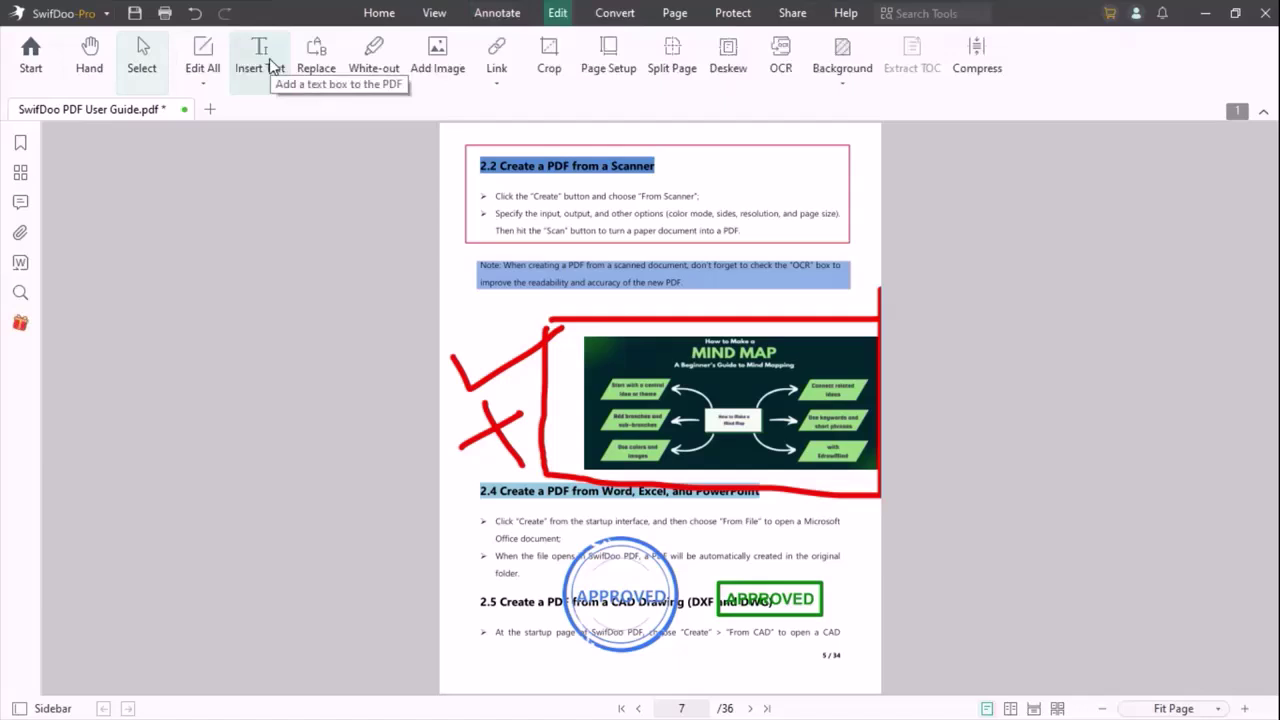
{"action": "left_click", "coordinate": [675, 12]}
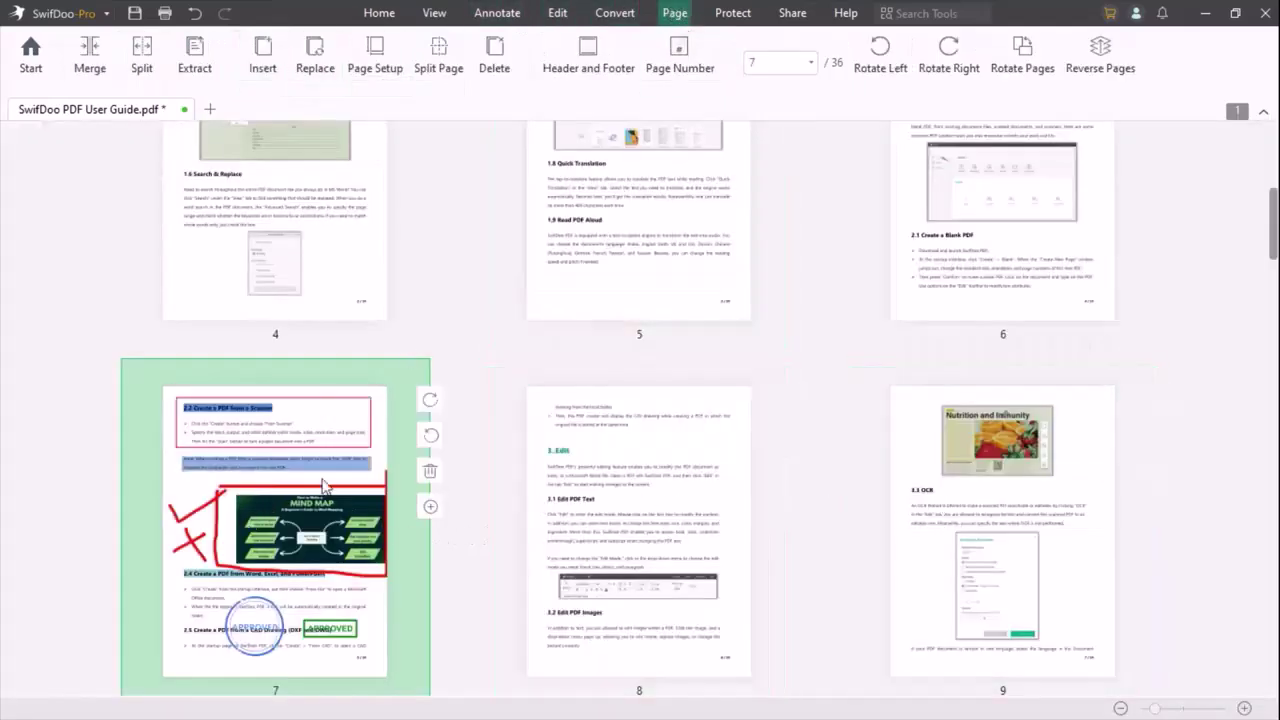
Step: Try enabling open and permission passwords for the PDF with print, copy, annotate and edit restrictions
{"action": "left_click", "coordinate": [733, 13]}
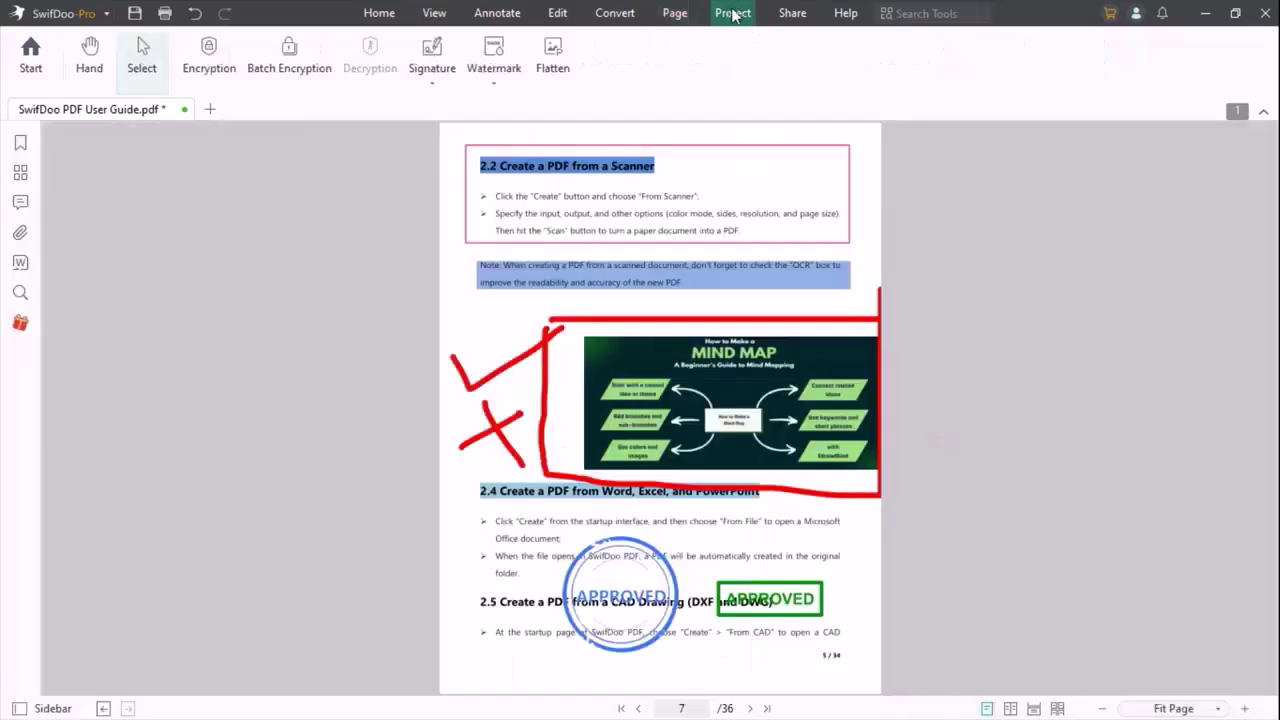
{"action": "left_click", "coordinate": [208, 78]}
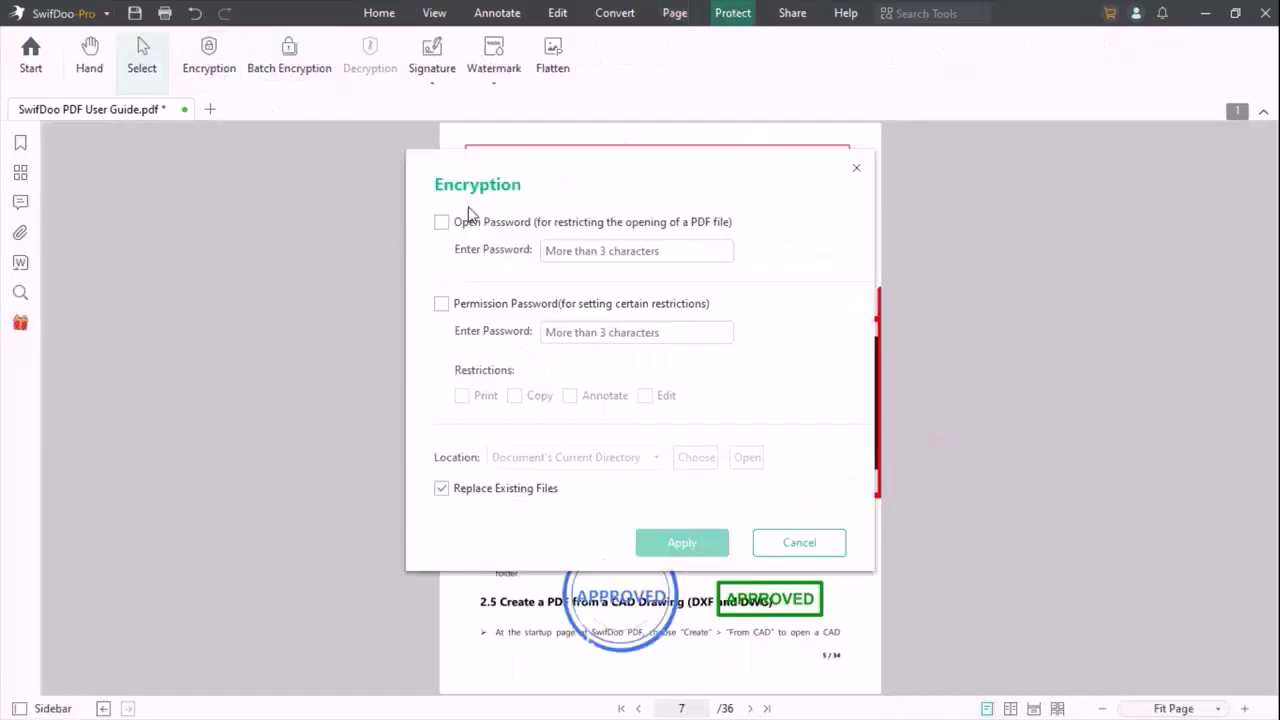
{"action": "left_click", "coordinate": [444, 224]}
{"action": "left_click", "coordinate": [443, 305]}
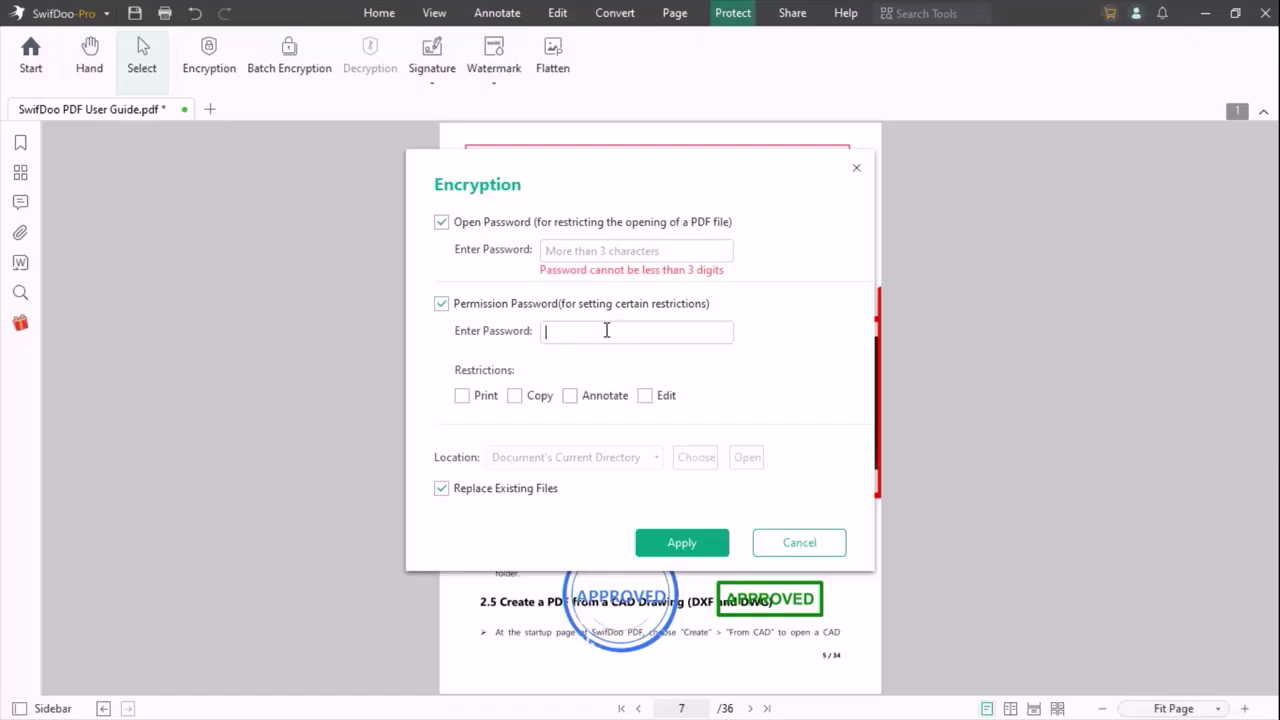
{"action": "left_click", "coordinate": [646, 396]}
{"action": "left_click", "coordinate": [570, 396]}
{"action": "left_click", "coordinate": [462, 396]}
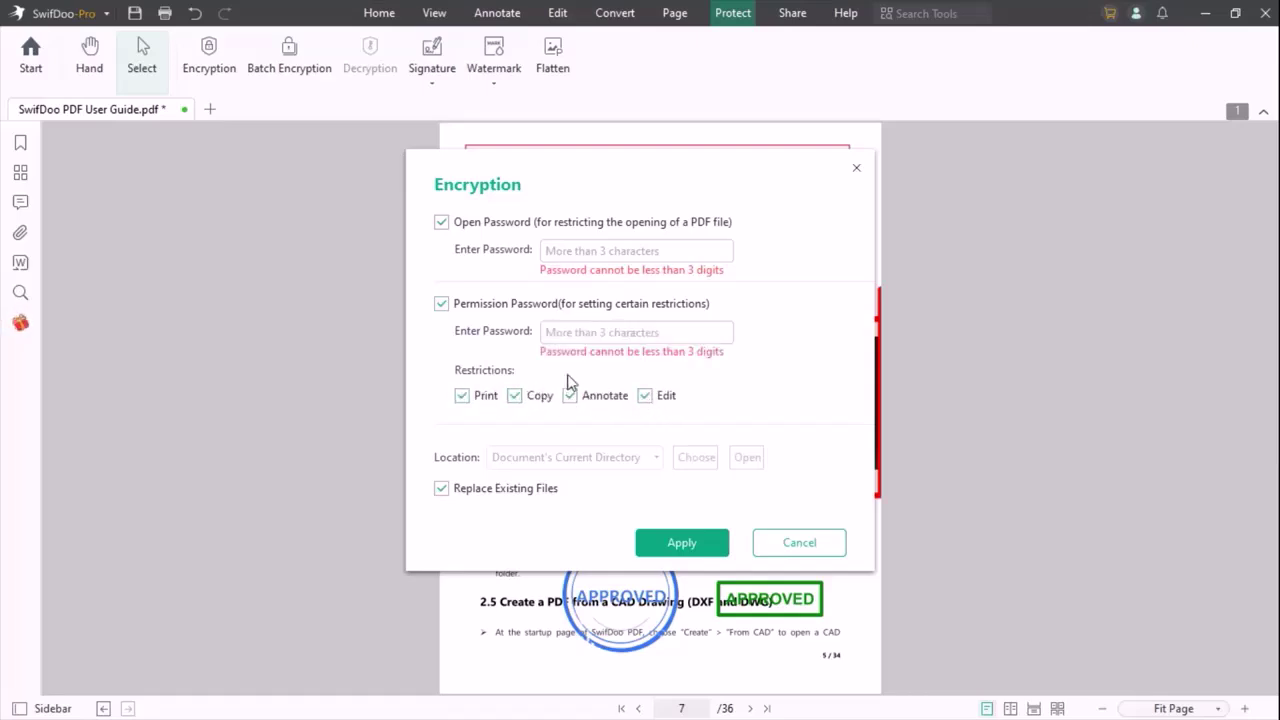
{"action": "left_click", "coordinate": [700, 543]}
Step: Create a handwritten signature and place it beneath the green APPROVED stamp near the end of page 7
{"action": "left_click", "coordinate": [437, 75]}
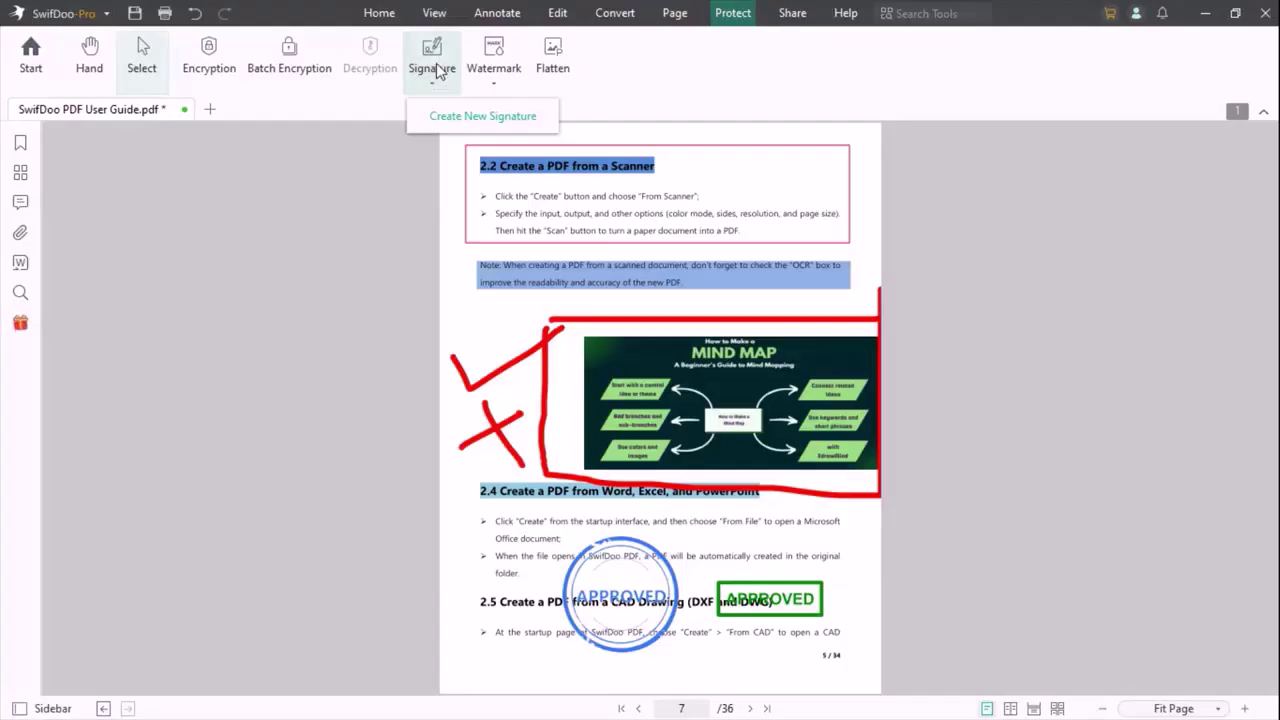
{"action": "left_click", "coordinate": [460, 116]}
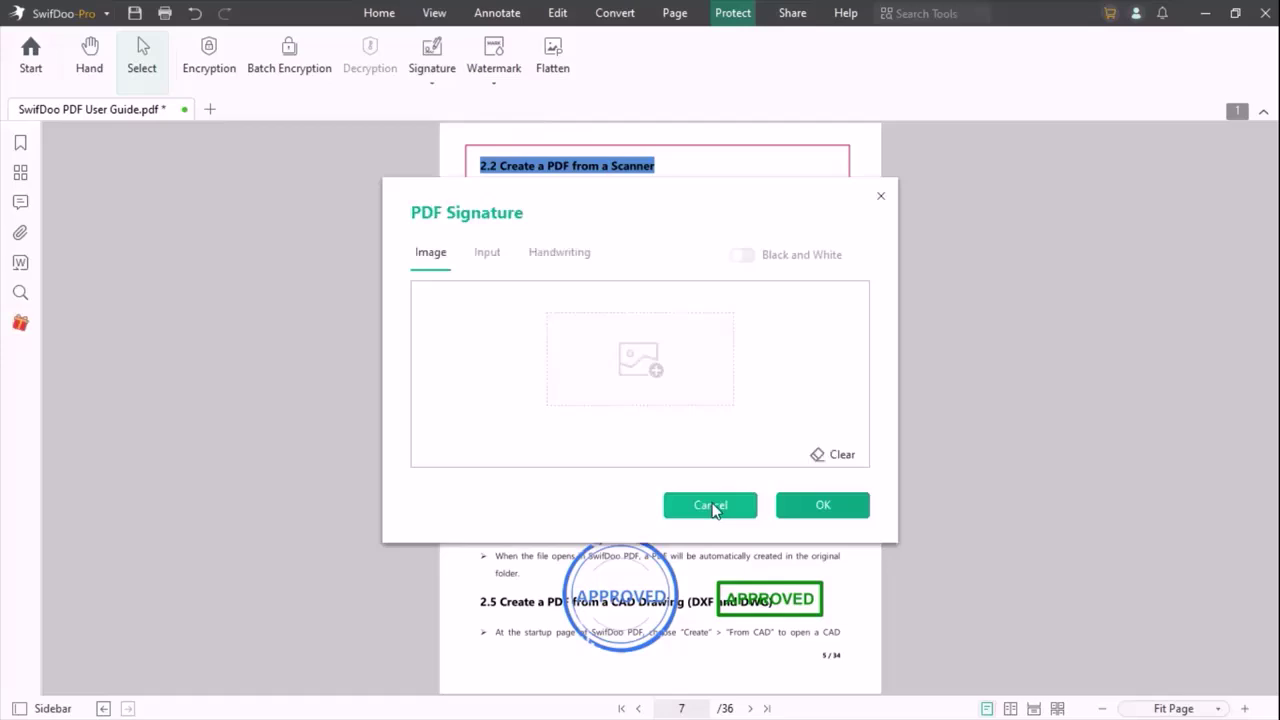
{"action": "left_click", "coordinate": [487, 254]}
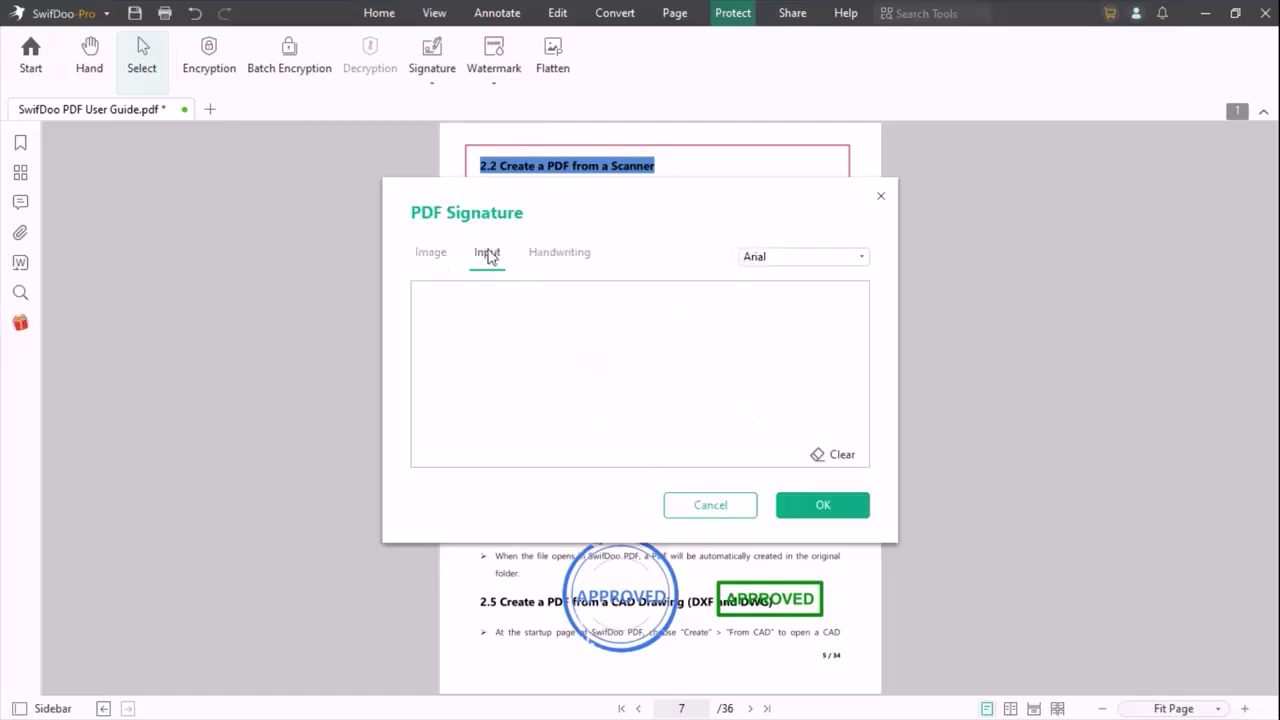
{"action": "left_click", "coordinate": [553, 256]}
{"action": "mouse_move", "coordinate": [525, 403]}
{"action": "left_mouse_down"}
{"action": "mouse_move", "coordinate": [534, 284]}
{"action": "mouse_move", "coordinate": [566, 416]}
{"action": "left_mouse_up"}
{"action": "mouse_move", "coordinate": [512, 372]}
{"action": "left_mouse_down"}
{"action": "mouse_move", "coordinate": [571, 323]}
{"action": "mouse_move", "coordinate": [600, 422]}
{"action": "left_mouse_up"}
{"action": "mouse_move", "coordinate": [616, 383]}
{"action": "left_mouse_down"}
{"action": "mouse_move", "coordinate": [628, 421]}
{"action": "mouse_move", "coordinate": [729, 380]}
{"action": "mouse_move", "coordinate": [609, 371]}
{"action": "left_mouse_up"}
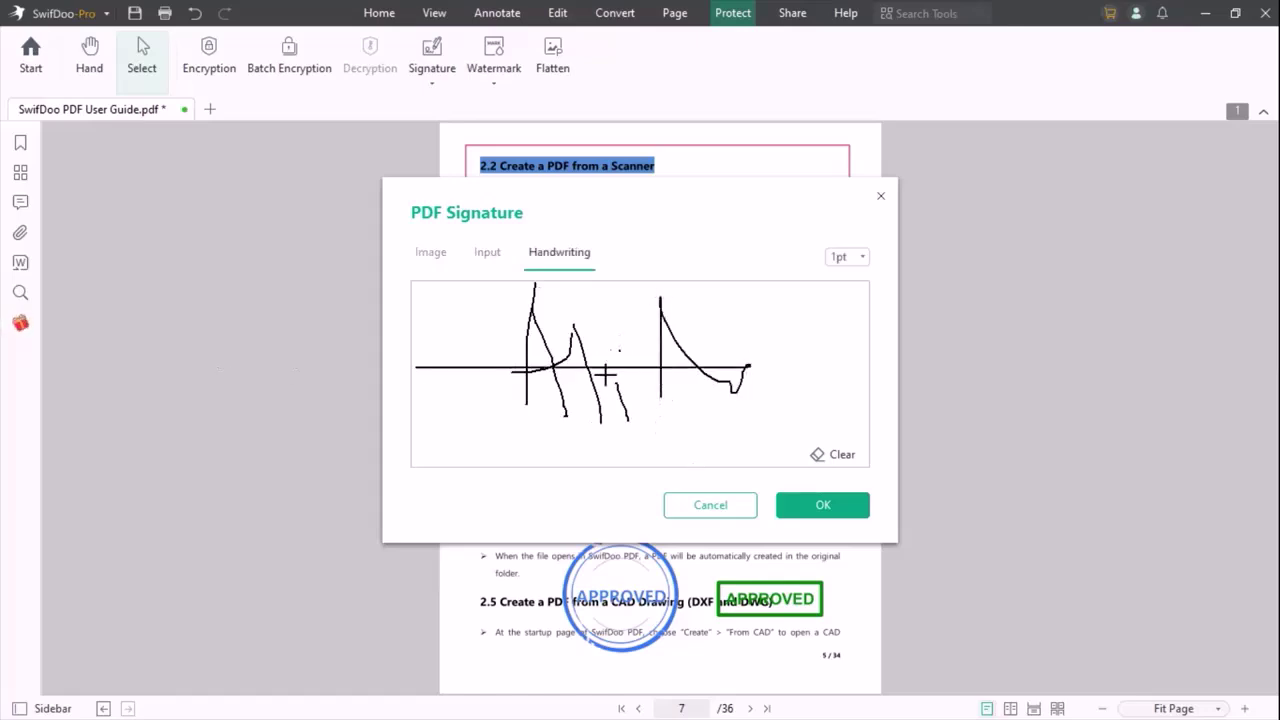
{"action": "left_click", "coordinate": [823, 505]}
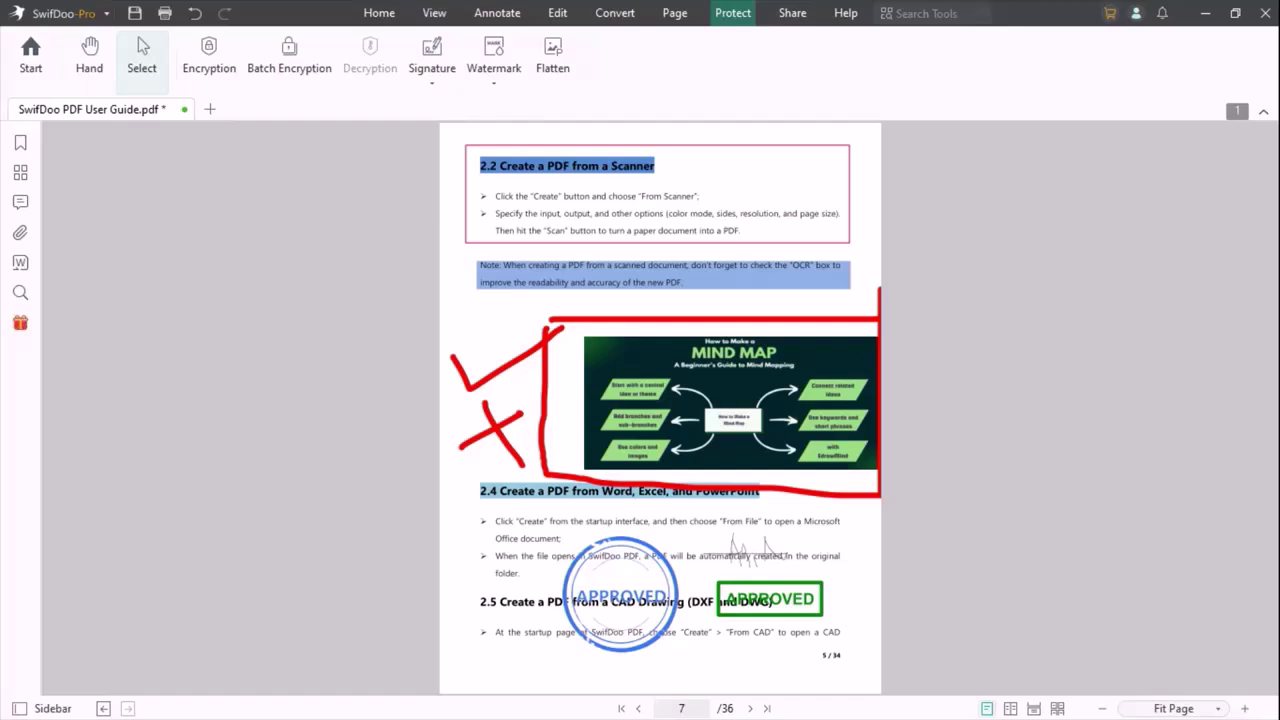
{"action": "left_click", "coordinate": [768, 650]}
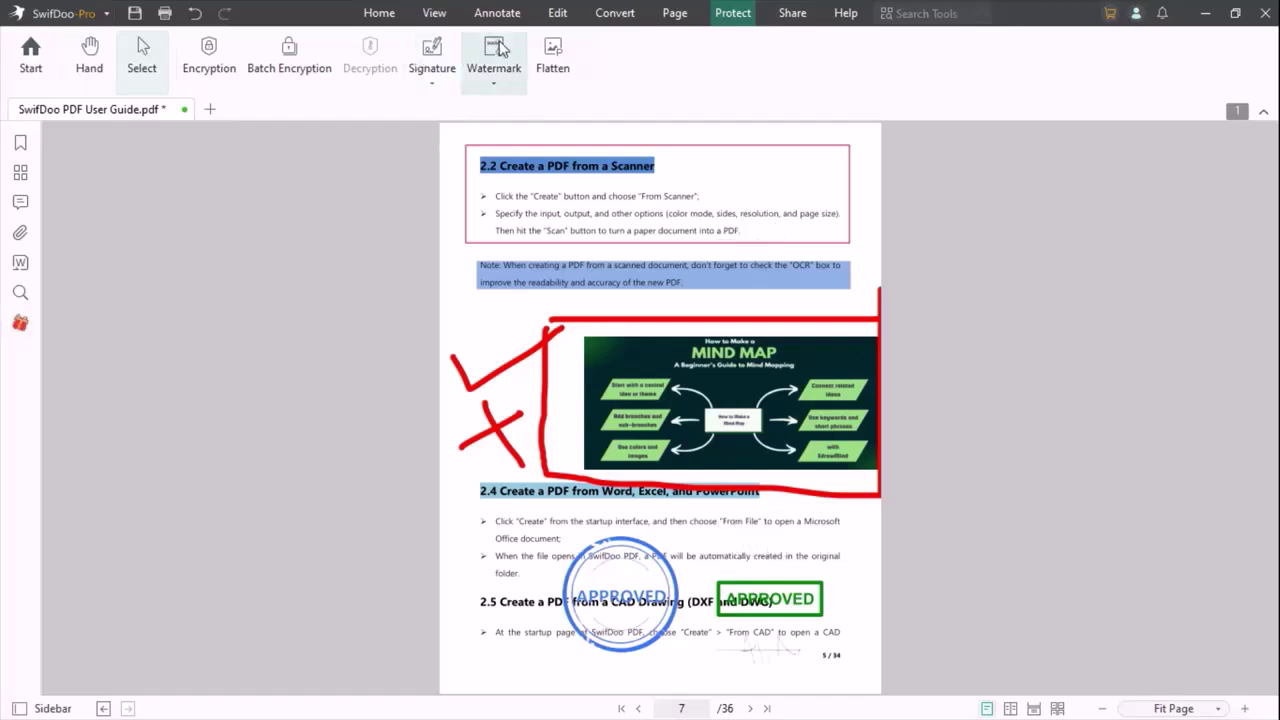
Step: Apply a diagonal DO NOT COPY watermark to the document's pages
{"action": "left_click", "coordinate": [494, 49]}
{"action": "left_click", "coordinate": [715, 362]}
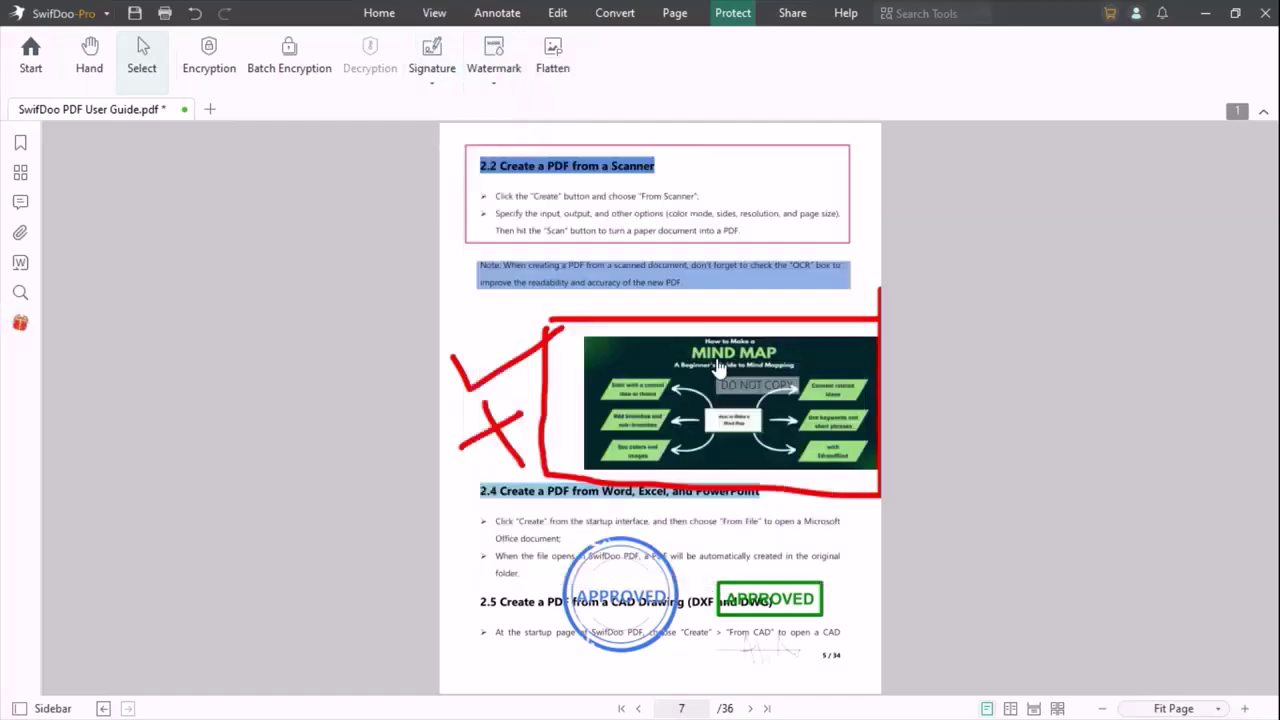
{"action": "scroll", "coordinate": [638, 380], "scroll_direction": "down", "scroll_amount": 2}
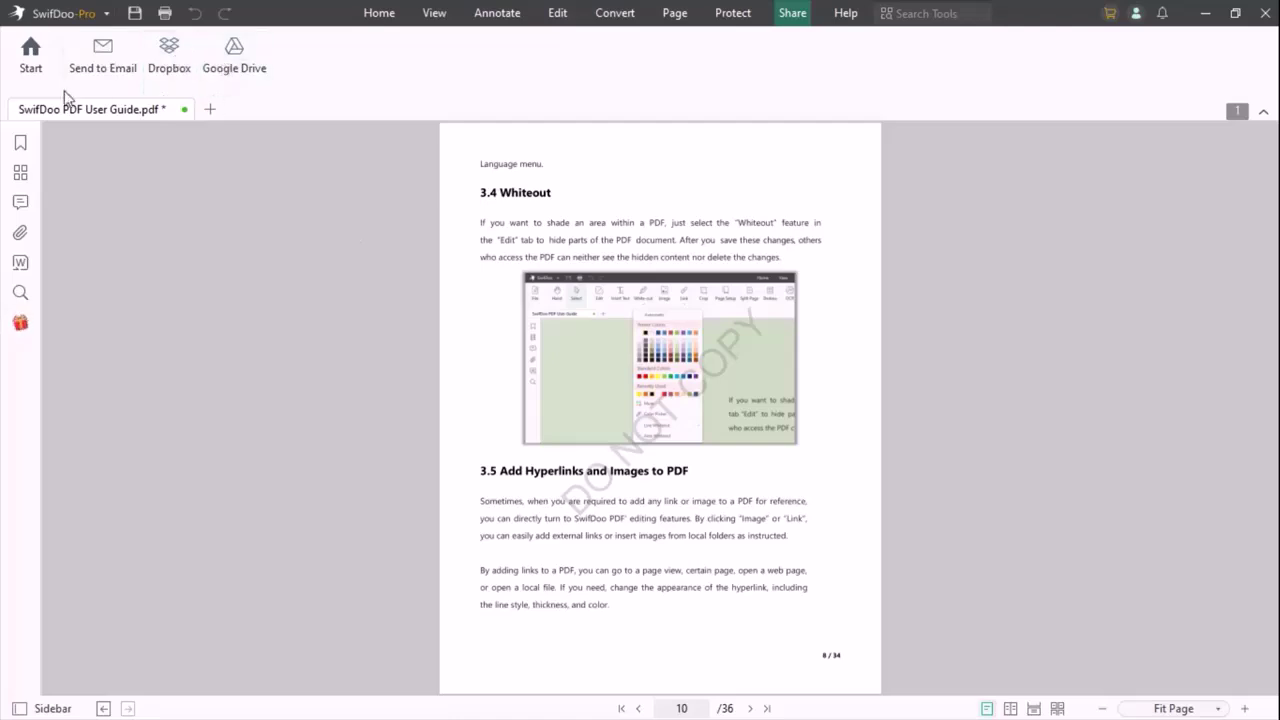
Step: Reopen SwifDoo PDF User Guide.pdf from the recent files on the start page and examine the watermark across its pages
{"action": "left_click", "coordinate": [31, 60]}
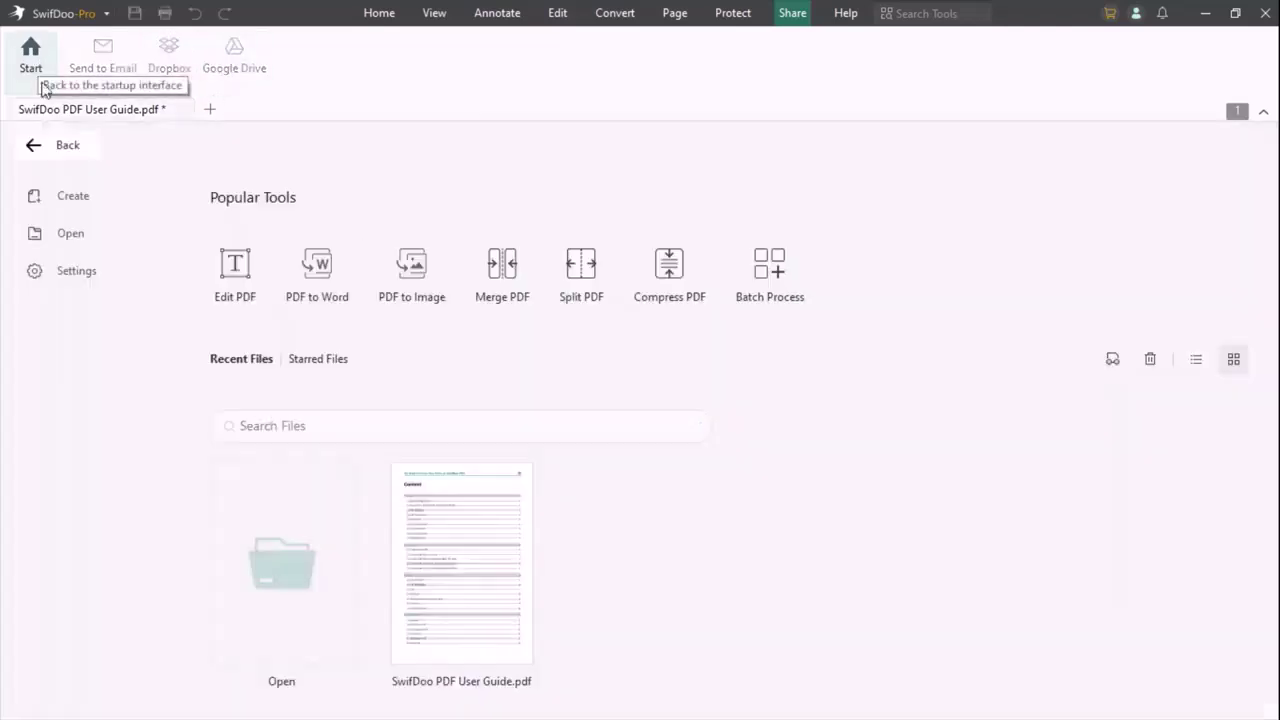
{"action": "left_click", "coordinate": [466, 566]}
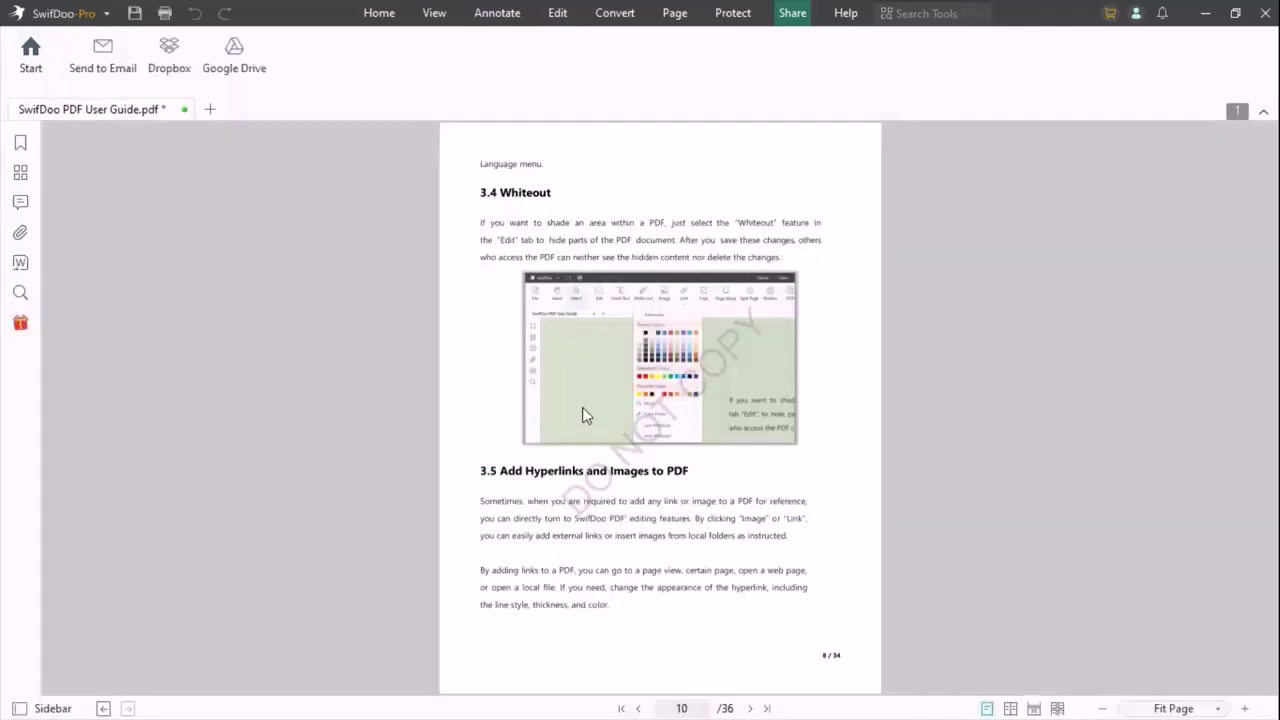
{"action": "scroll", "coordinate": [600, 407], "scroll_direction": "down", "scroll_amount": 2}
{"action": "scroll", "coordinate": [623, 400], "scroll_direction": "up", "scroll_amount": 4}
{"action": "scroll", "coordinate": [623, 400], "scroll_direction": "up", "scroll_amount": 8}
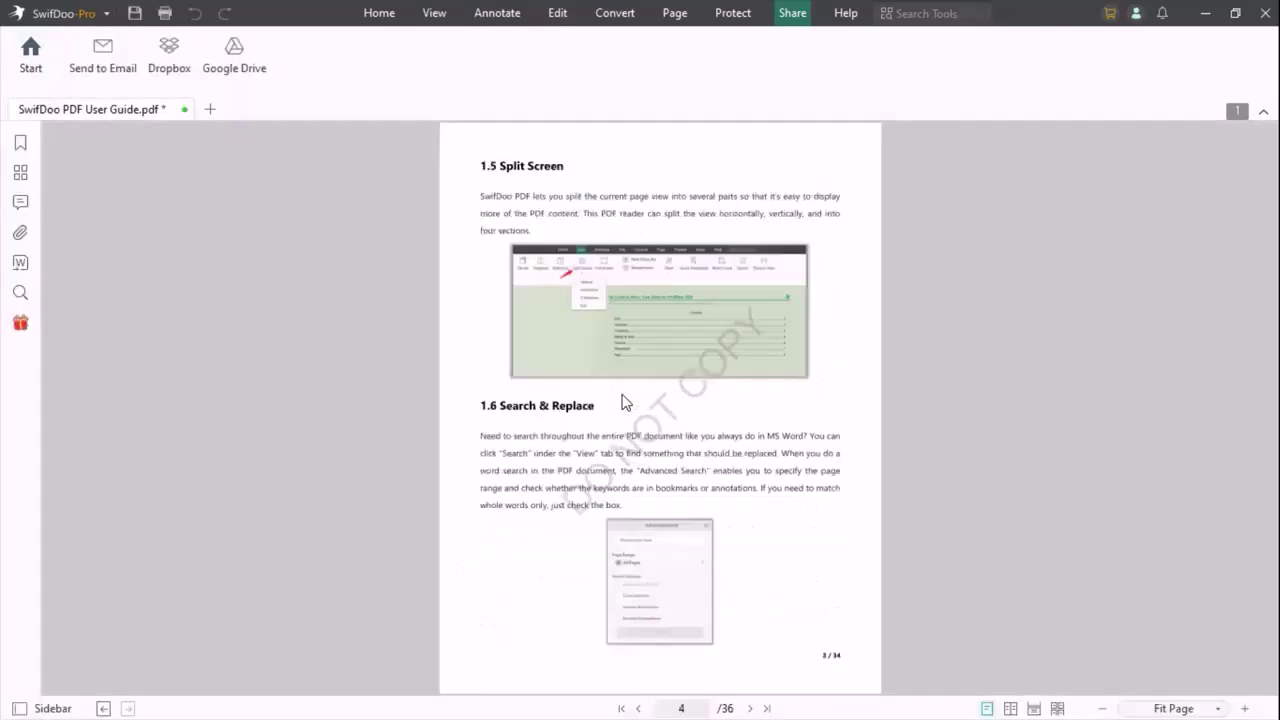
{"action": "scroll", "coordinate": [621, 401], "scroll_direction": "down", "scroll_amount": 5}
{"action": "scroll", "coordinate": [621, 401], "scroll_direction": "down", "scroll_amount": 8}
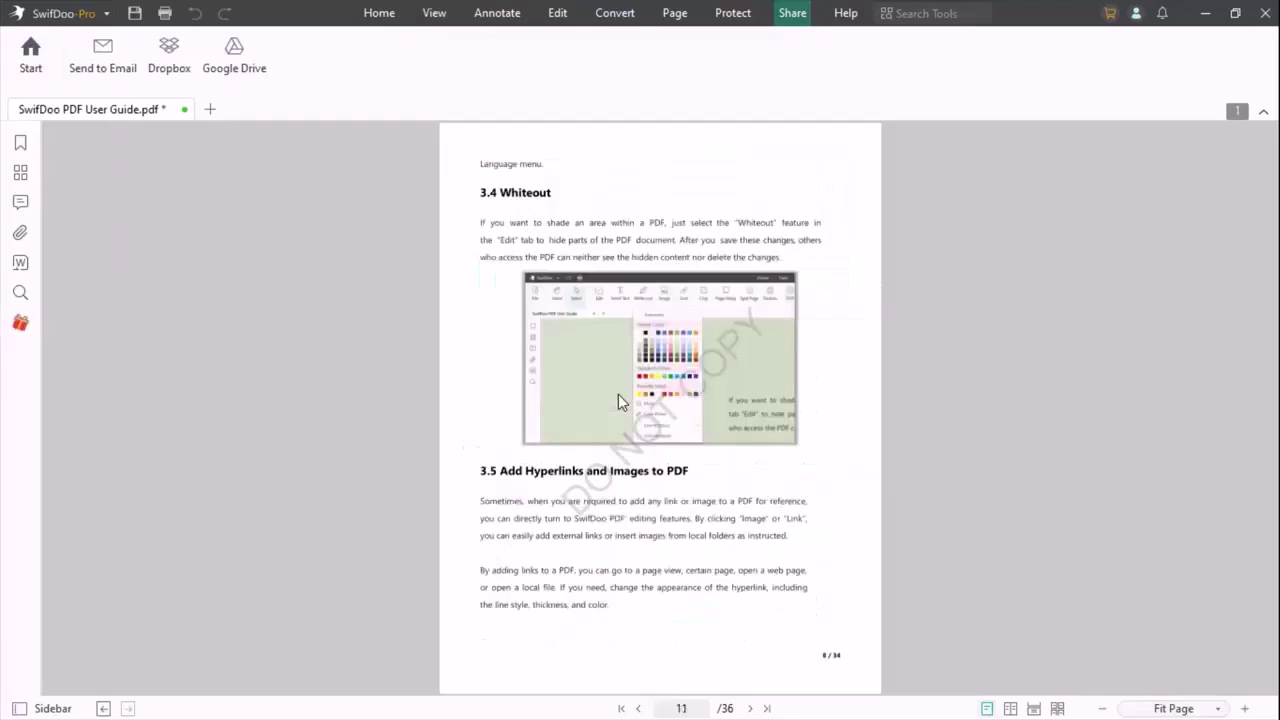
{"action": "scroll", "coordinate": [618, 401], "scroll_direction": "down", "scroll_amount": 8}
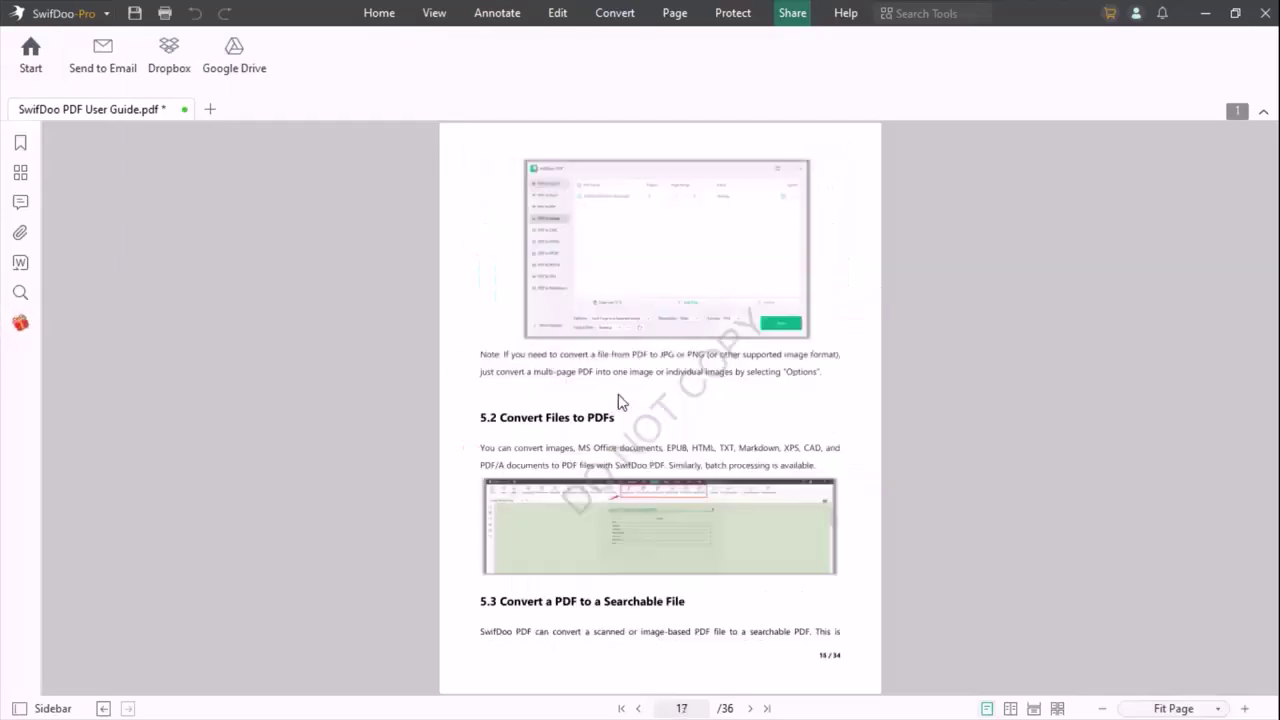